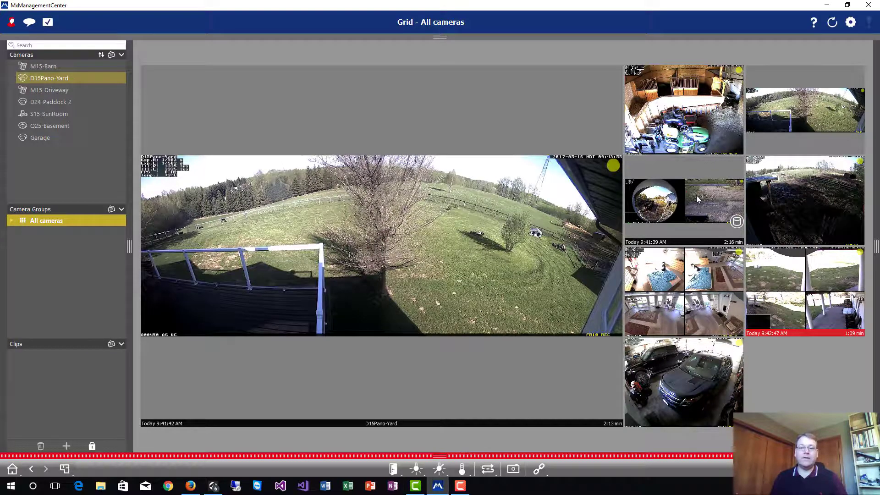
Drag the M15-Driveway feed into the large main view, replacing D15Pano-Yard
{"action": "left_click_drag", "start_coordinate": [694, 199], "coordinate": [341, 215]}
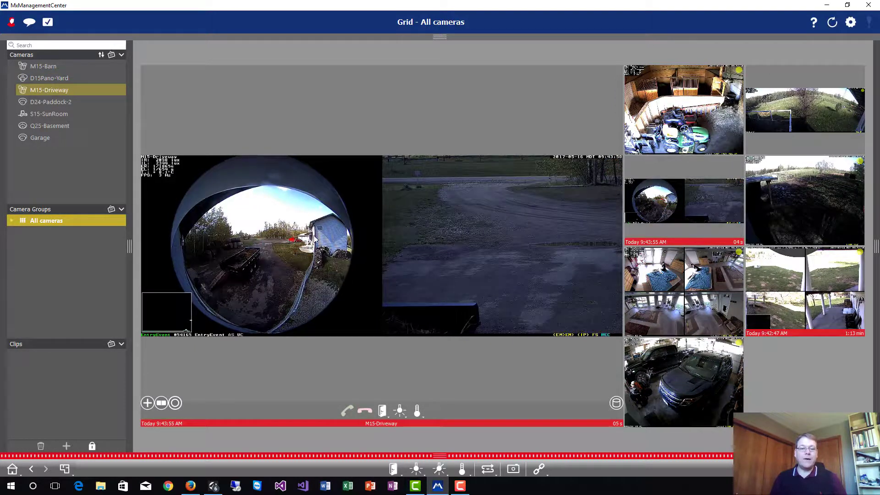
Open M15-Driveway's recorded events and play back the 8:17:01 AM recording
{"action": "left_click", "coordinate": [115, 90]}
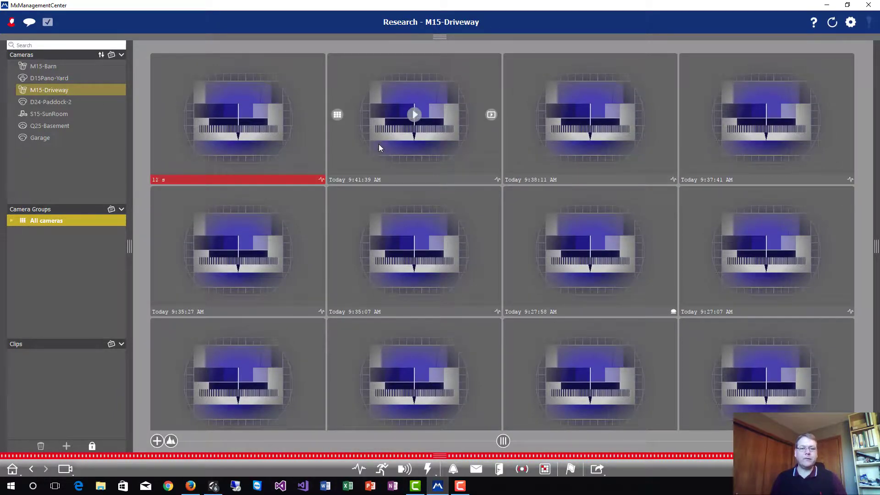
{"action": "mouse_move", "coordinate": [388, 250]}
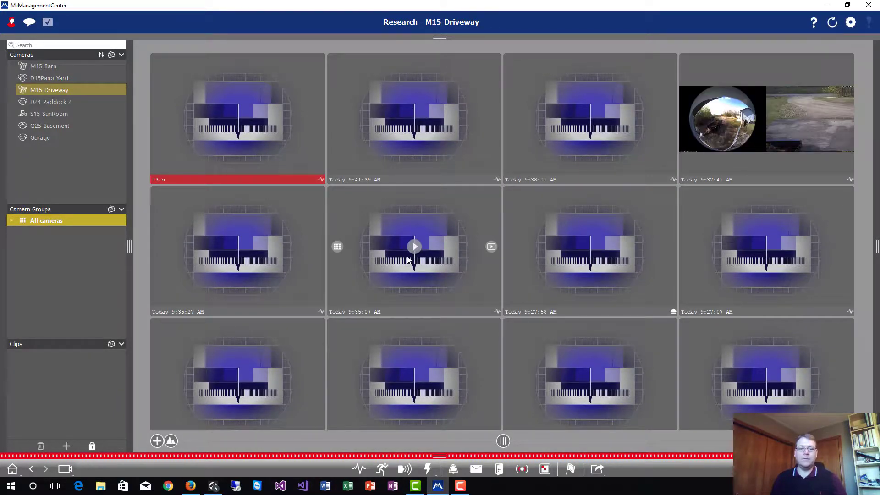
{"action": "scroll", "coordinate": [408, 260], "scroll_direction": "down", "scroll_amount": 2}
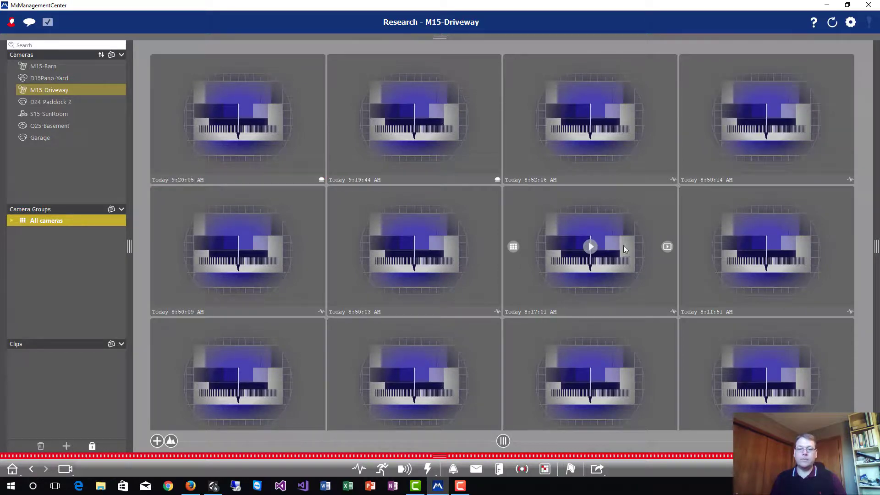
{"action": "left_click", "coordinate": [667, 248]}
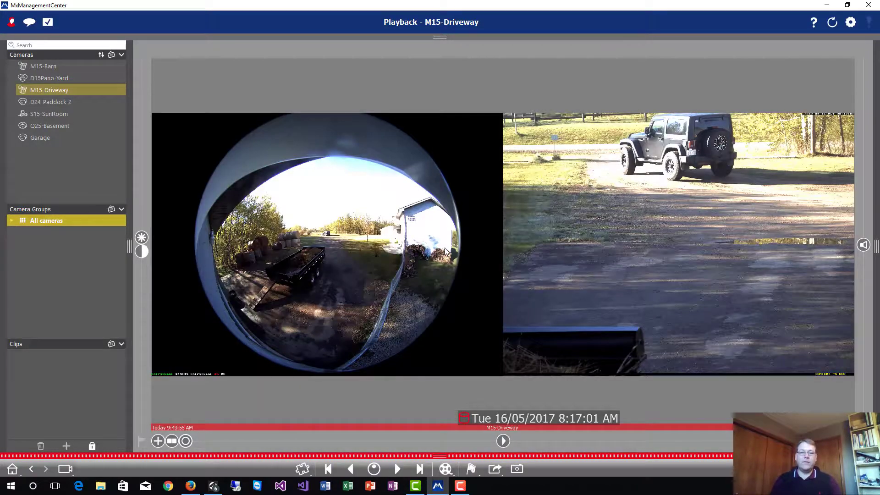
Step and play backwards, then skip forward to the 8:11:47 AM recording
{"action": "left_click", "coordinate": [351, 467]}
{"action": "left_click", "coordinate": [350, 468]}
{"action": "left_click", "coordinate": [350, 468]}
{"action": "left_click", "coordinate": [351, 468]}
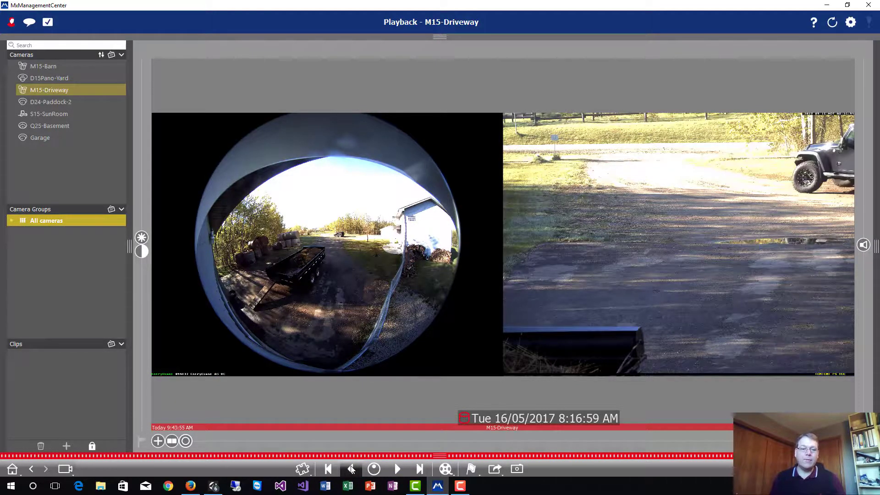
{"action": "left_click", "coordinate": [350, 469]}
{"action": "left_click", "coordinate": [350, 469]}
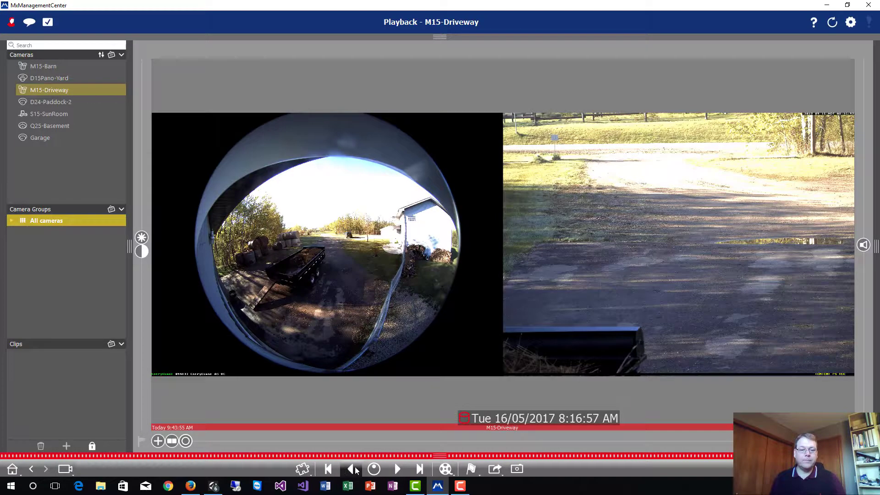
{"action": "left_click", "coordinate": [356, 469]}
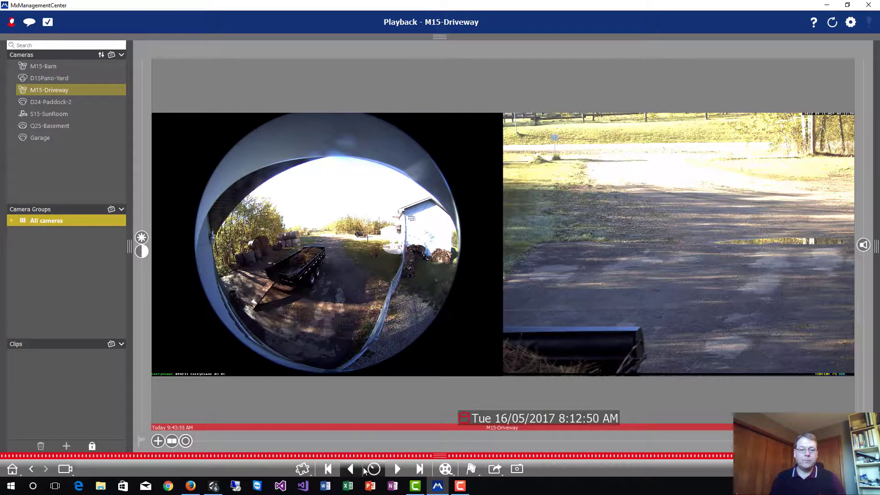
{"action": "left_click", "coordinate": [351, 468]}
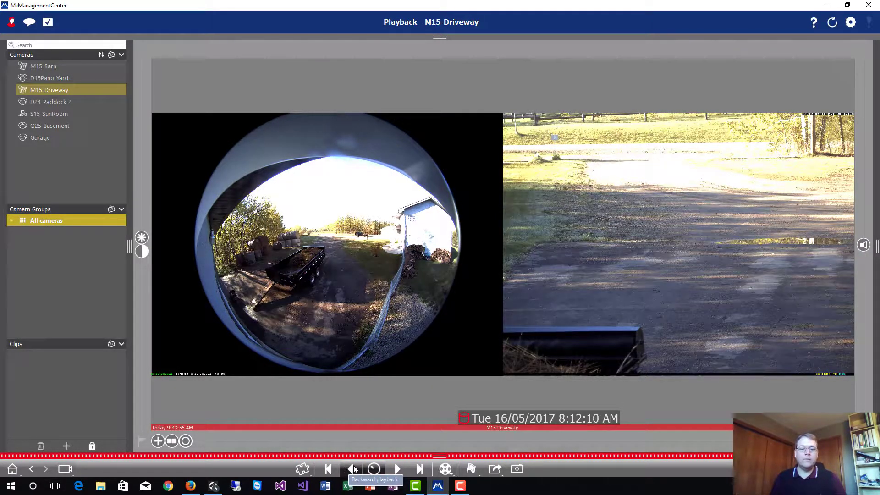
{"action": "left_click", "coordinate": [351, 469]}
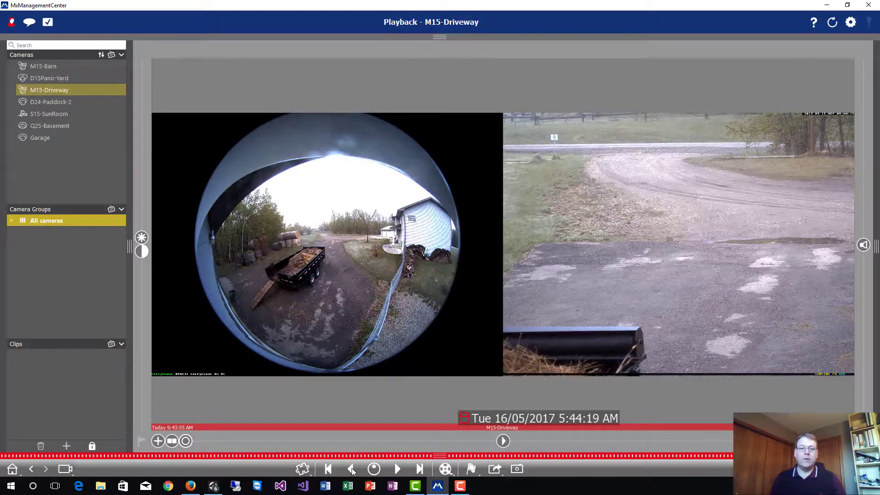
{"action": "left_click", "coordinate": [420, 468]}
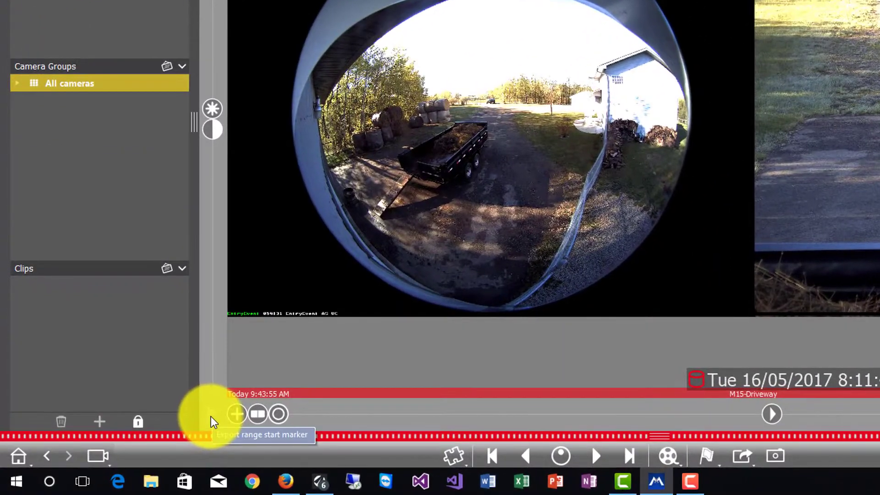
Mark the start at 8:11:47 AM, play to 8:17:13 AM, and bring up Export
{"action": "left_click", "coordinate": [211, 417]}
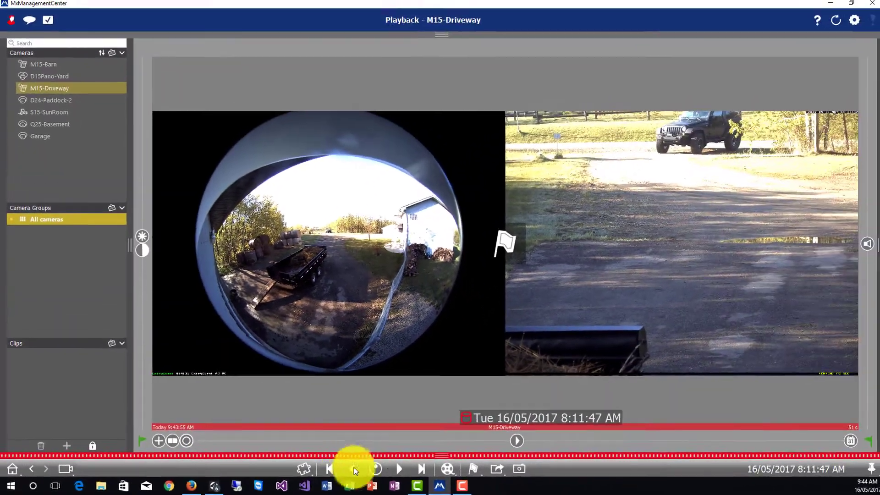
{"action": "left_click", "coordinate": [392, 470]}
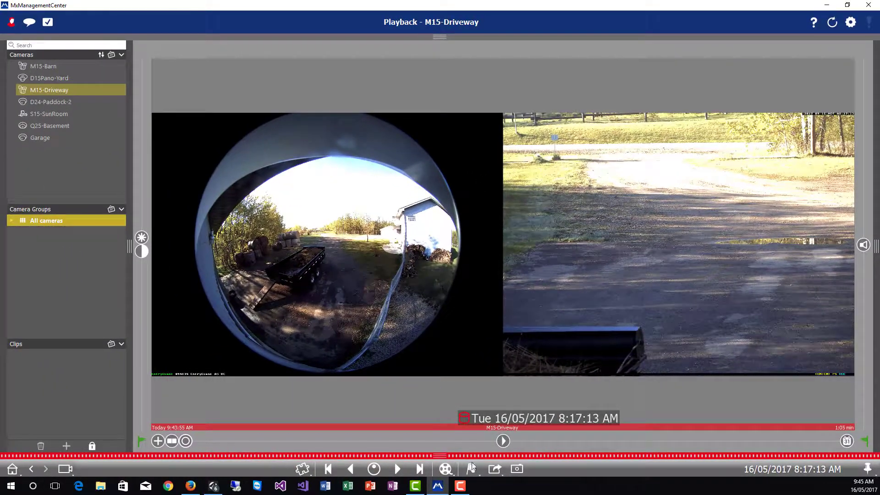
{"action": "left_click", "coordinate": [495, 469]}
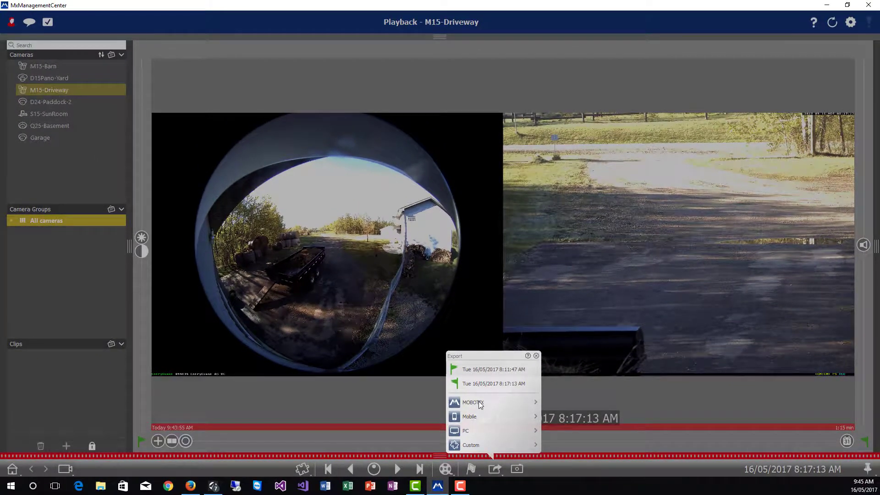
Choose MOBOTIX export format, then cancel the Save As dialog without saving
{"action": "left_click", "coordinate": [477, 402]}
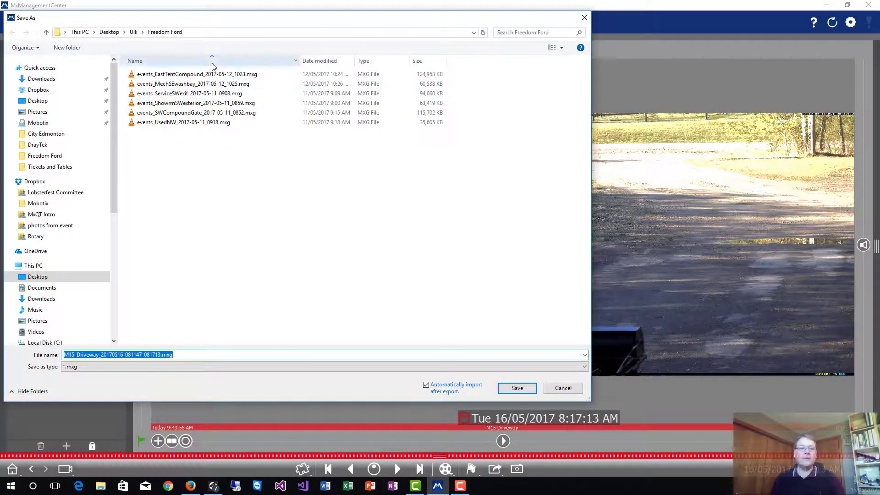
{"action": "left_click", "coordinate": [563, 389]}
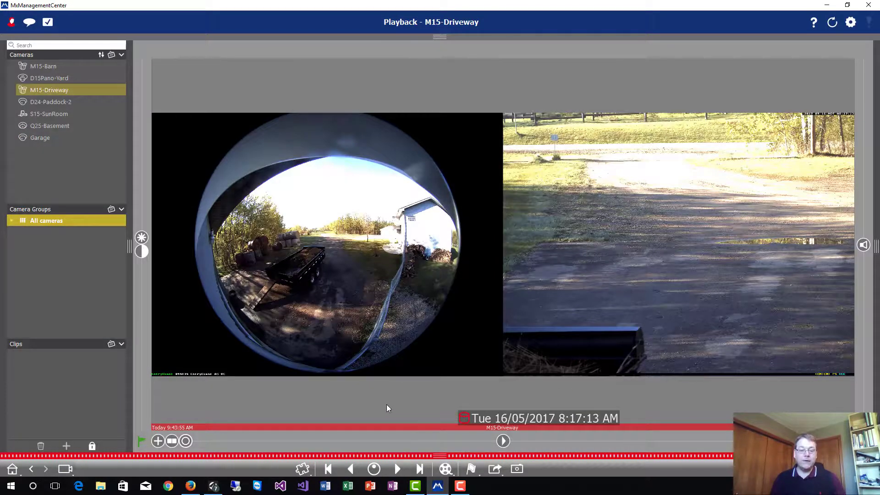
In the Exports strip, add the current clip, skip to the next recording, and add it too
{"action": "left_click", "coordinate": [439, 456]}
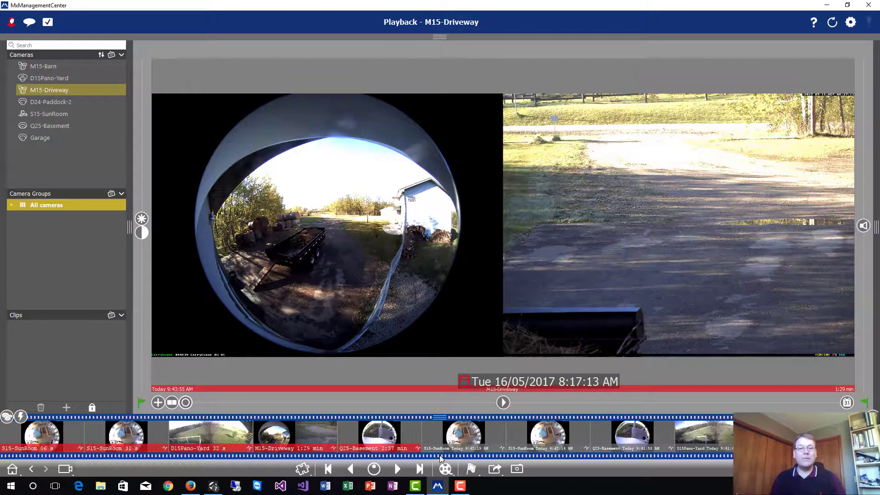
{"action": "left_click", "coordinate": [440, 455]}
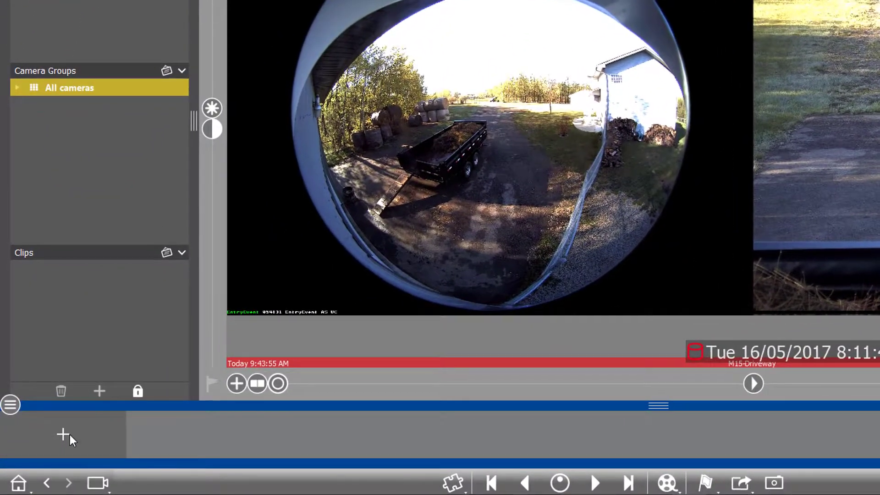
{"action": "left_click", "coordinate": [59, 438]}
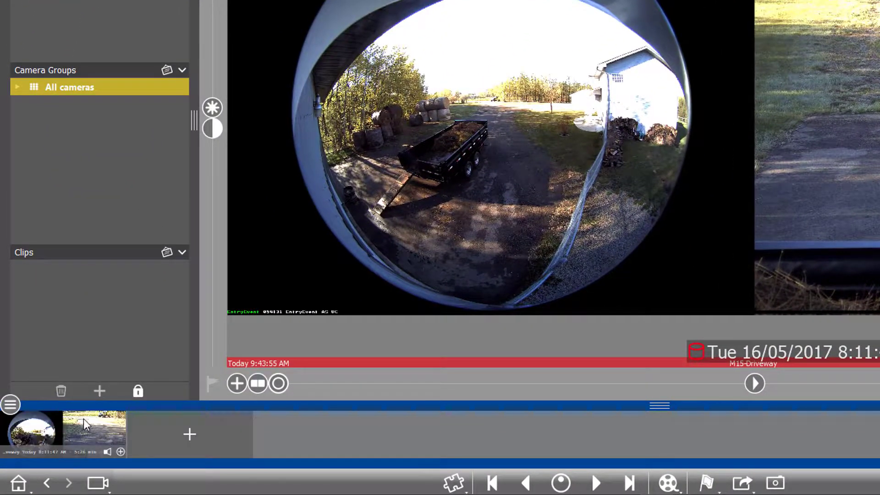
{"action": "mouse_move", "coordinate": [65, 427]}
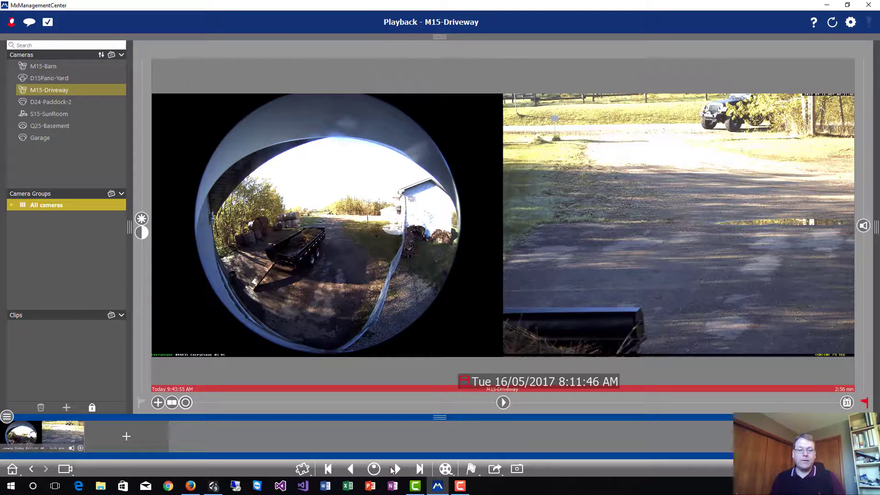
{"action": "left_click", "coordinate": [395, 467]}
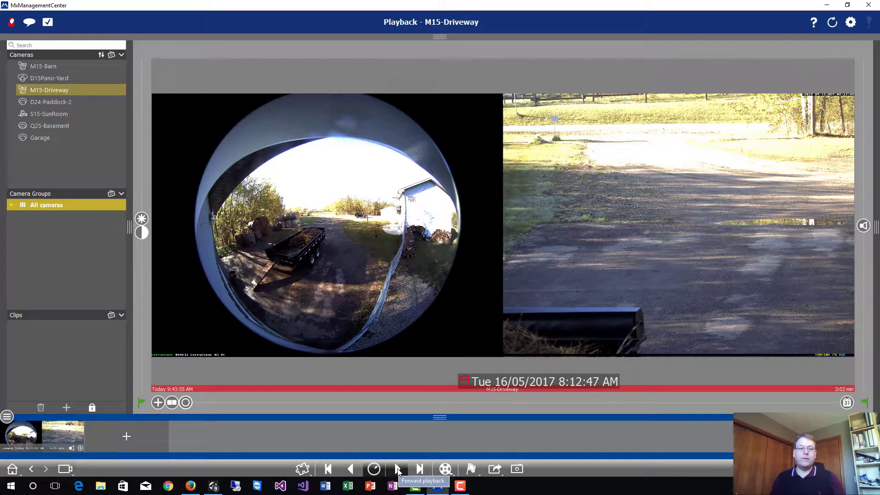
{"action": "left_click", "coordinate": [397, 469]}
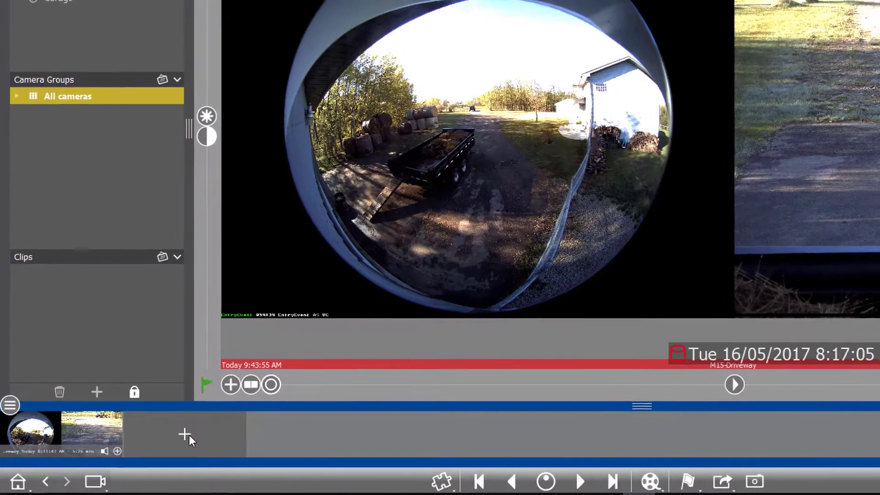
{"action": "left_click", "coordinate": [138, 435]}
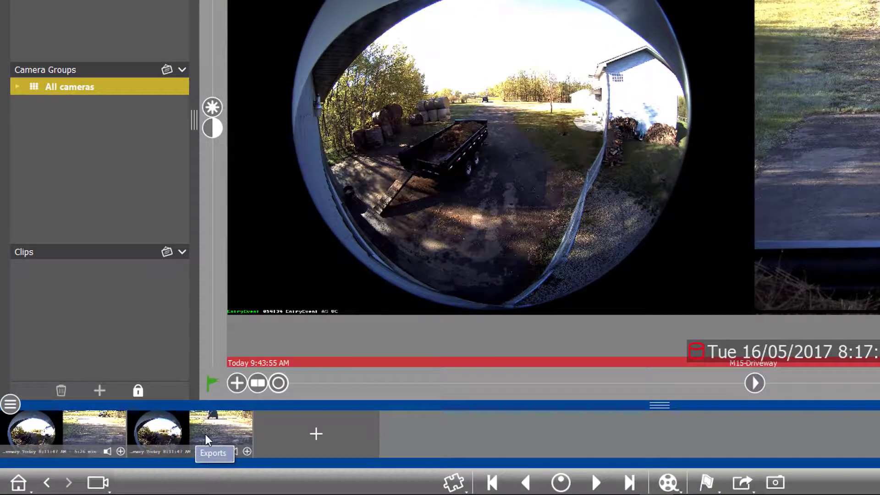
{"action": "mouse_move", "coordinate": [205, 434]}
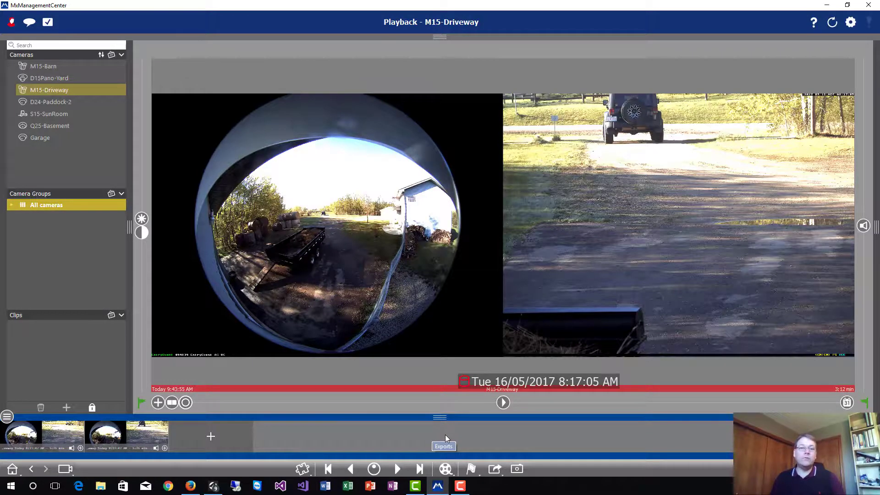
Export all listed clips as 'Test' and watch the export progress until completed
{"action": "left_click", "coordinate": [495, 468]}
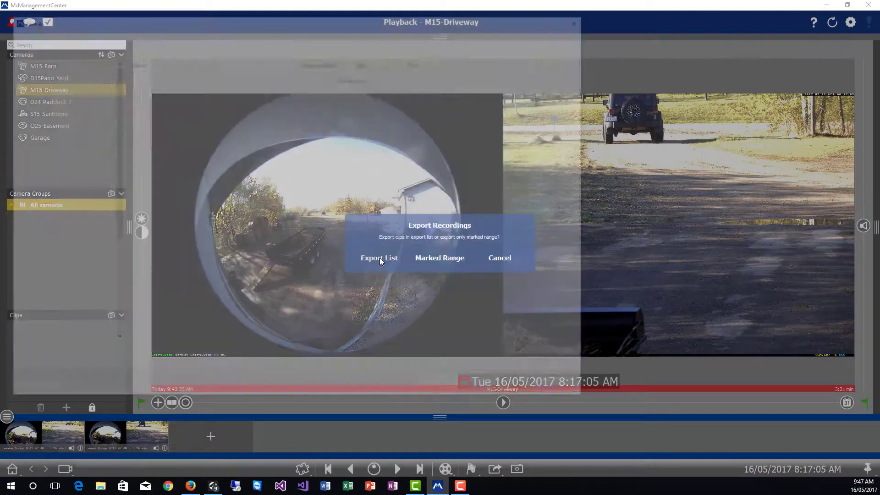
{"action": "left_click", "coordinate": [379, 257]}
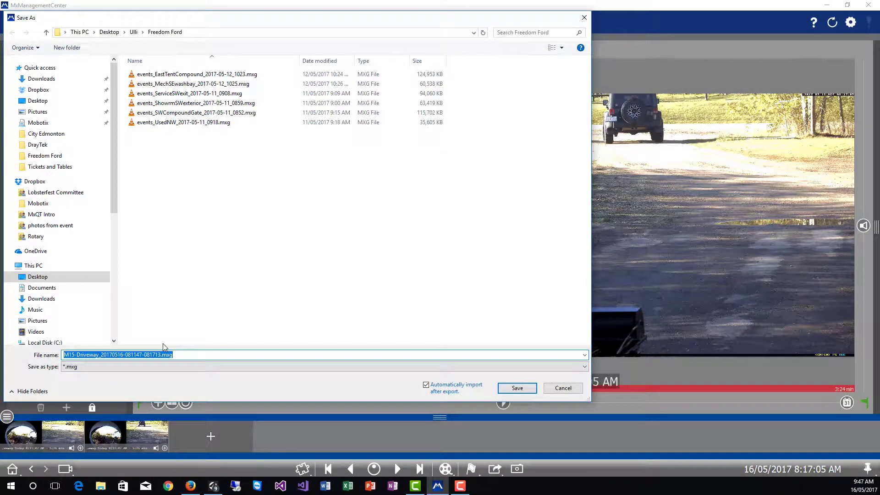
{"action": "type", "text": "Test"}
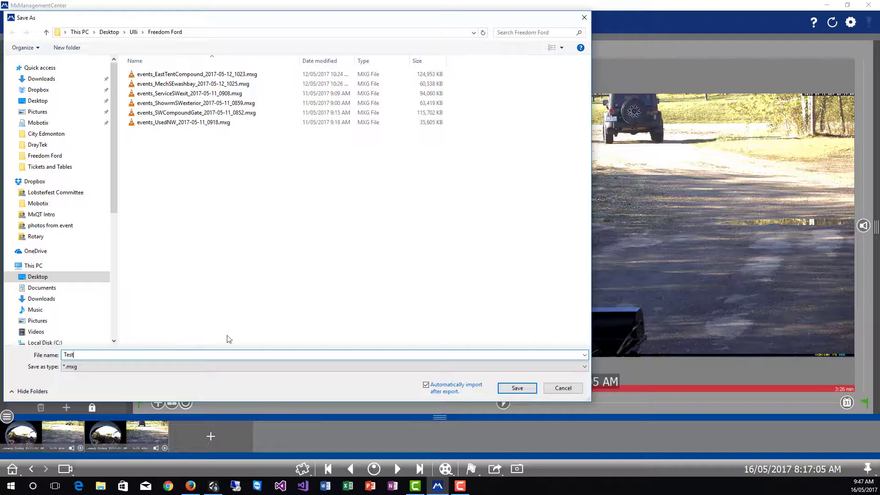
{"action": "left_click", "coordinate": [508, 390]}
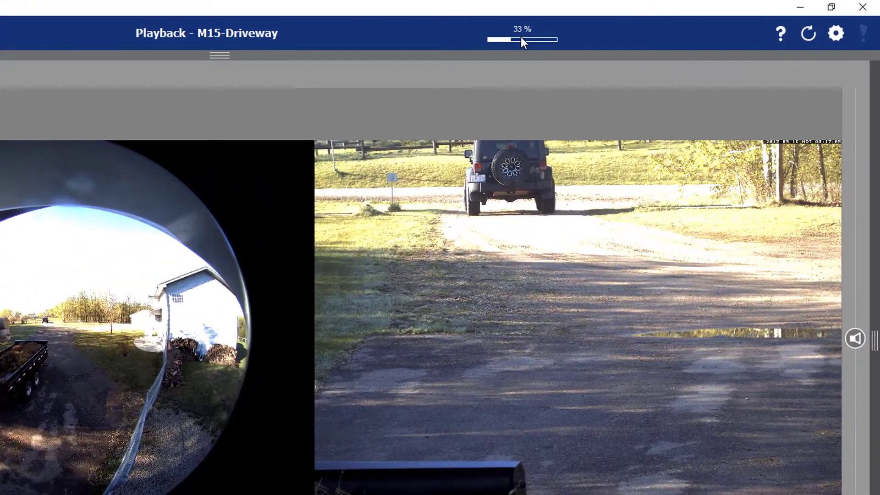
{"action": "left_click", "coordinate": [526, 29]}
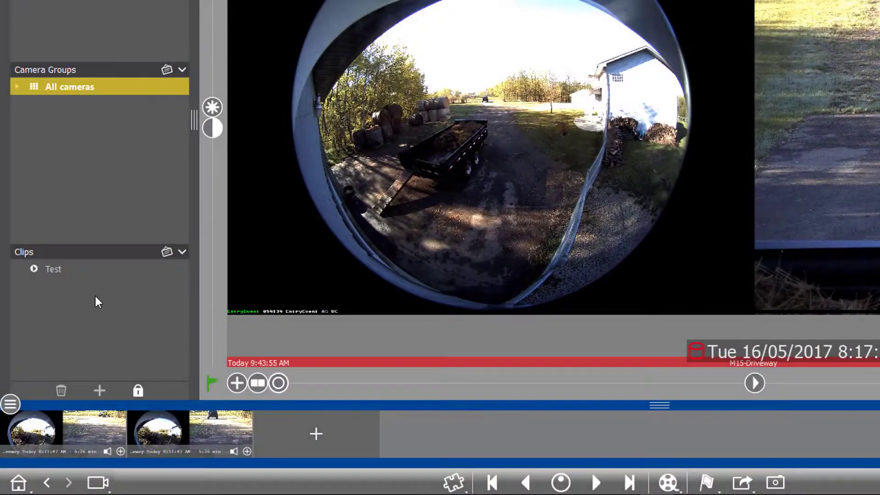
Play the Test clip in an enlarged player, jogging forward at higher speed
{"action": "left_click", "coordinate": [51, 271]}
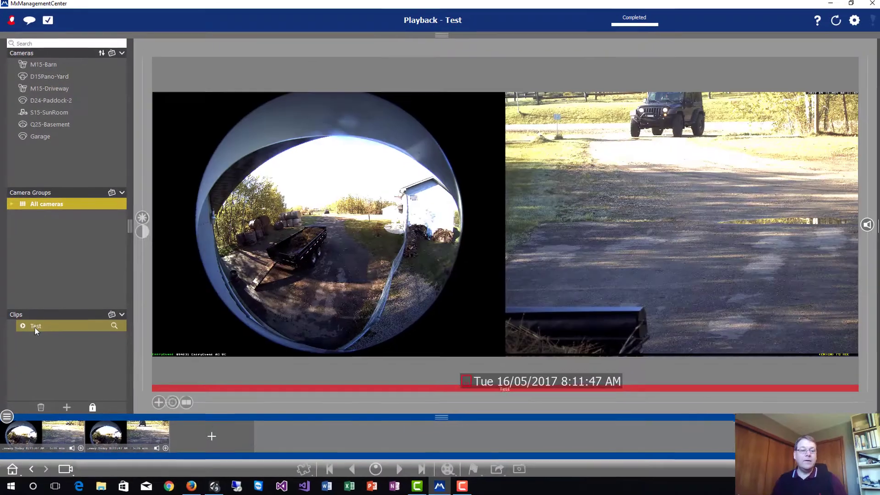
{"action": "mouse_move", "coordinate": [254, 386]}
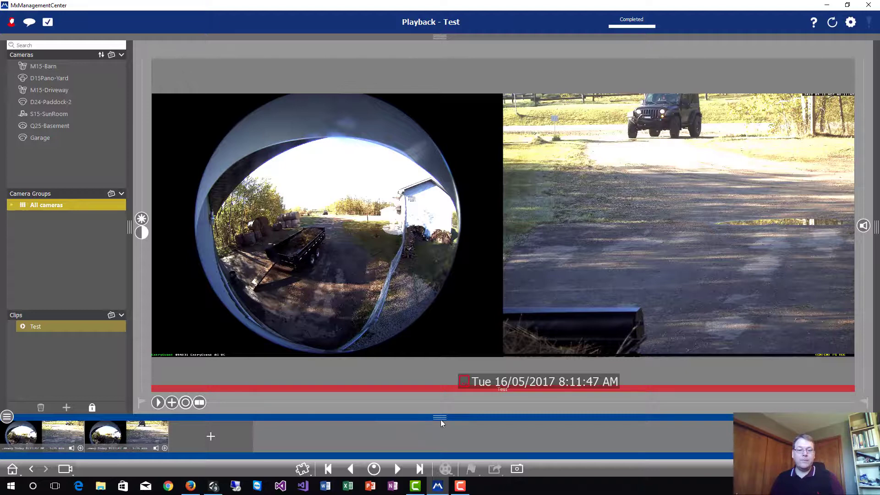
{"action": "left_click", "coordinate": [440, 418]}
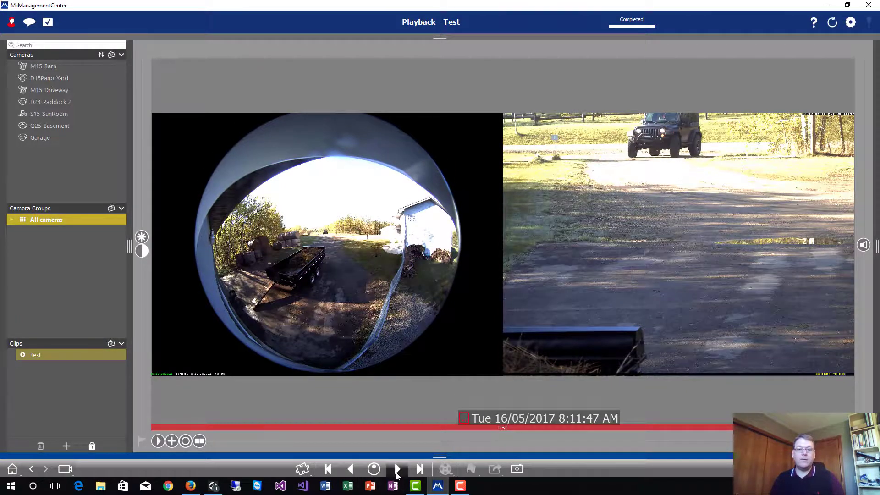
{"action": "left_click_drag", "start_coordinate": [374, 469], "coordinate": [403, 469]}
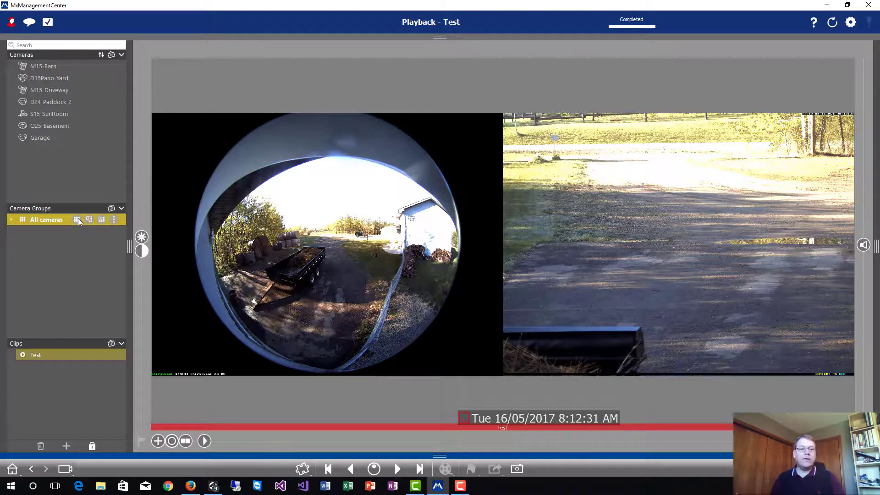
Return to the All cameras grid with D15Pano-Yard as main view, then minimize MxManagementCenter
{"action": "mouse_move", "coordinate": [78, 220]}
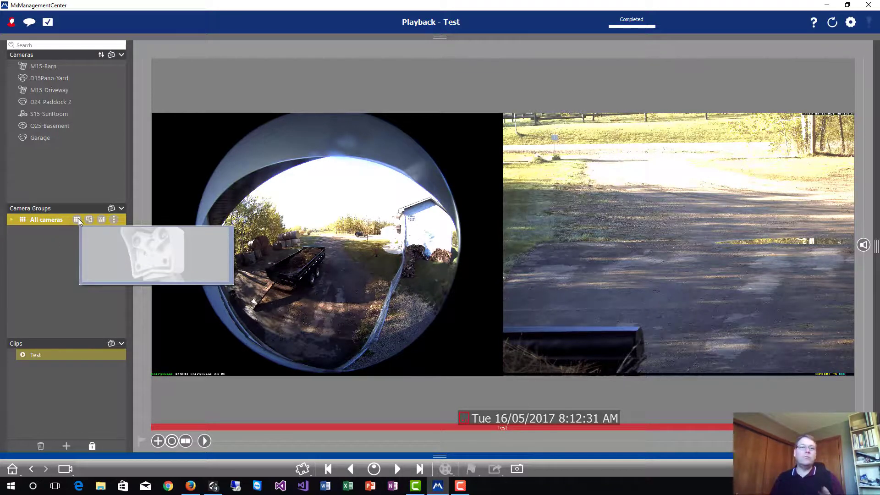
{"action": "left_click", "coordinate": [77, 220]}
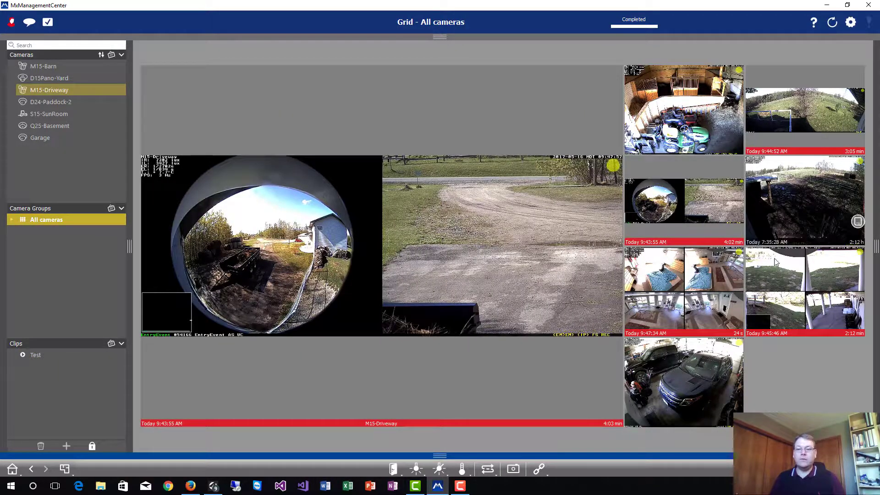
{"action": "left_click_drag", "start_coordinate": [815, 125], "coordinate": [411, 228]}
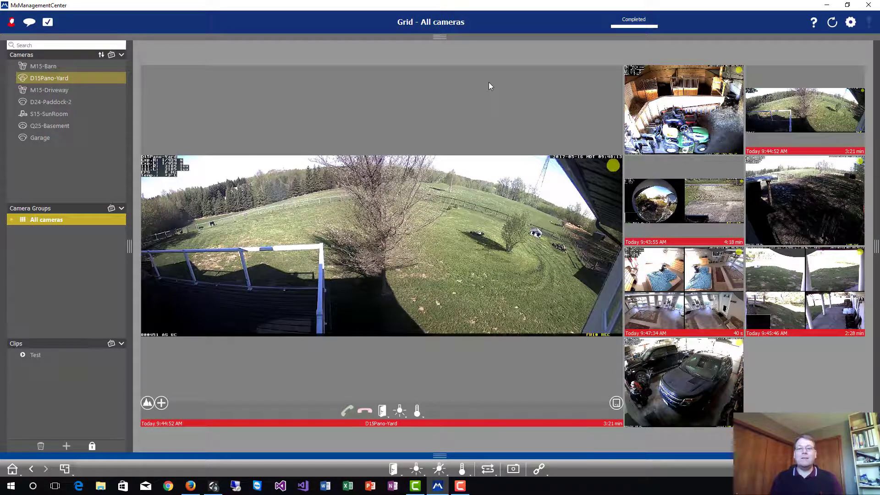
{"action": "left_click", "coordinate": [828, 8]}
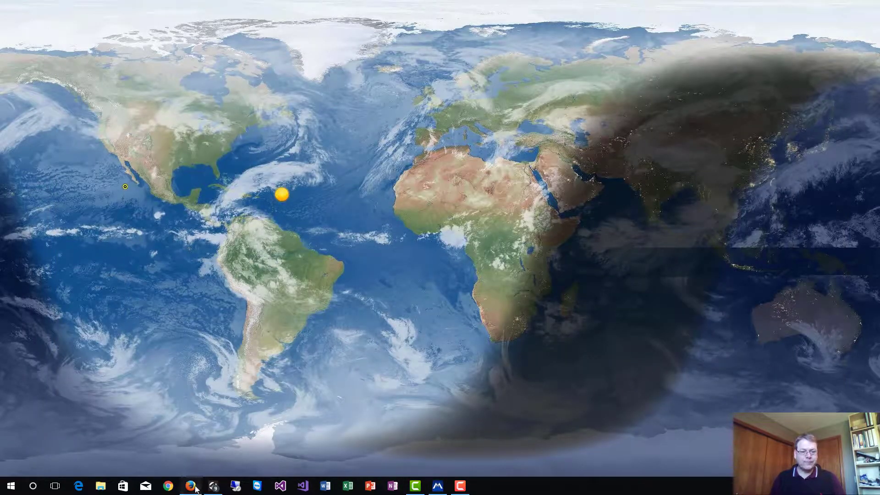
Open the driveway camera's Admin Menu in Firefox and scroll to Transfer Profiles
{"action": "left_click", "coordinate": [191, 486]}
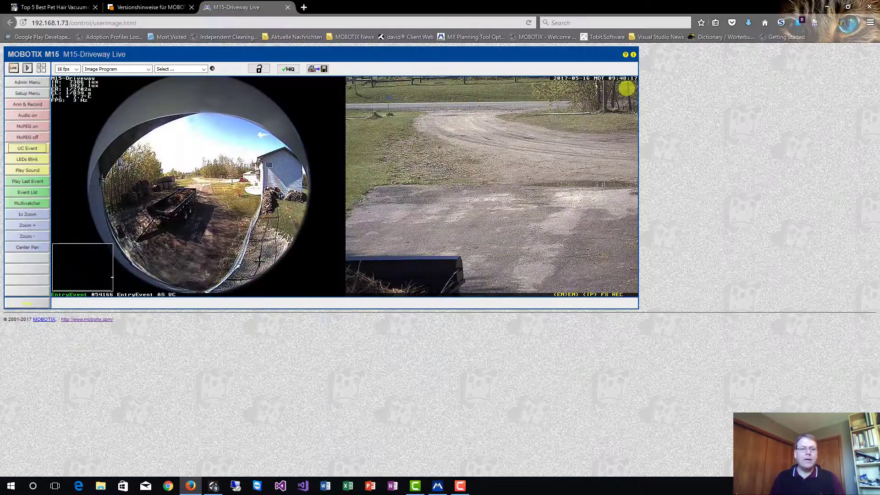
{"action": "left_click", "coordinate": [44, 92]}
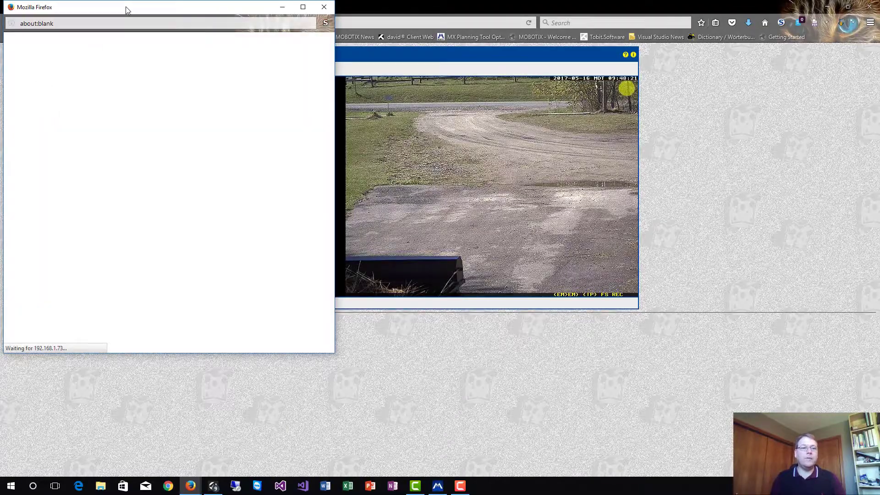
{"action": "left_click_drag", "start_coordinate": [126, 6], "coordinate": [344, 73]}
{"action": "scroll", "coordinate": [270, 232], "scroll_direction": "down", "scroll_amount": 7}
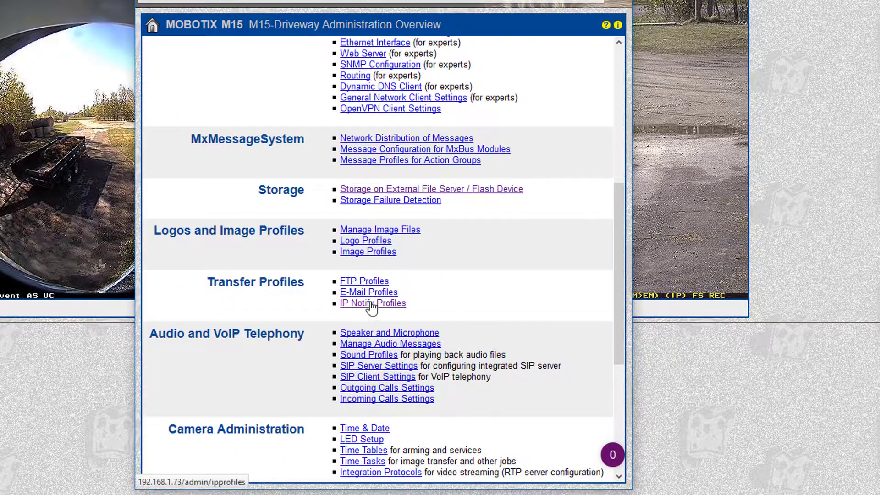
Open IP Notify Profiles and check that profile 6 is named MxMC_Alarm
{"action": "left_click", "coordinate": [369, 304]}
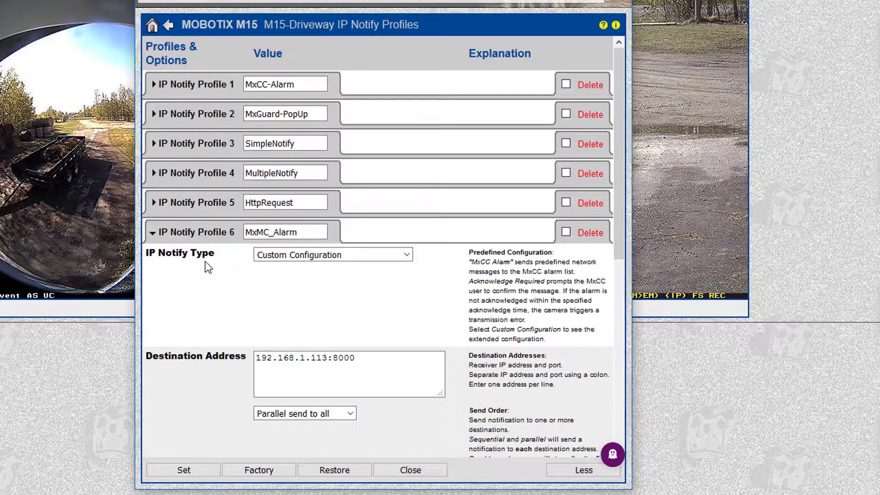
{"action": "scroll", "coordinate": [200, 264], "scroll_direction": "down", "scroll_amount": 3}
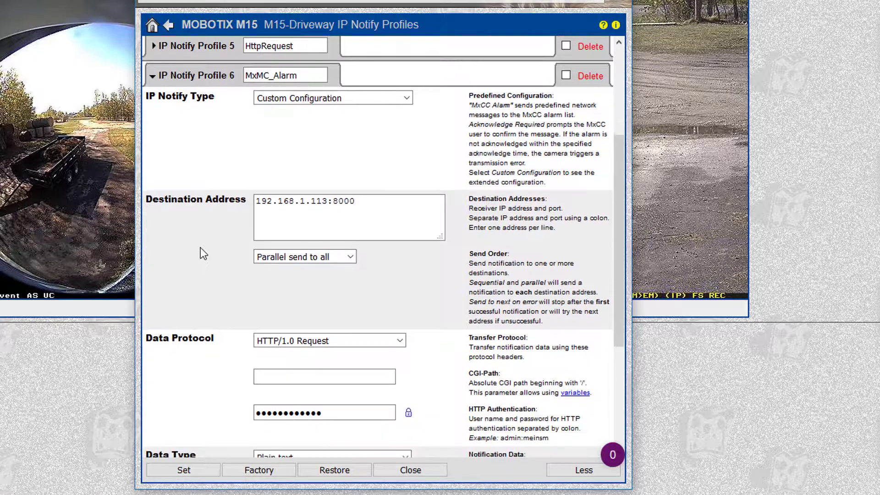
{"action": "double_click", "coordinate": [311, 77]}
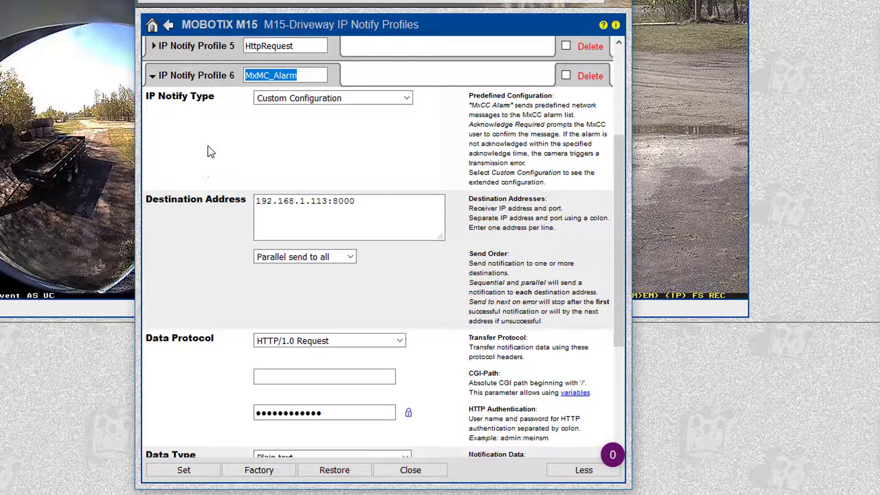
{"action": "left_click", "coordinate": [249, 145]}
Check the destination address 192.168.1.113 and port 8000, then scroll to Data Type
{"action": "left_click", "coordinate": [345, 210]}
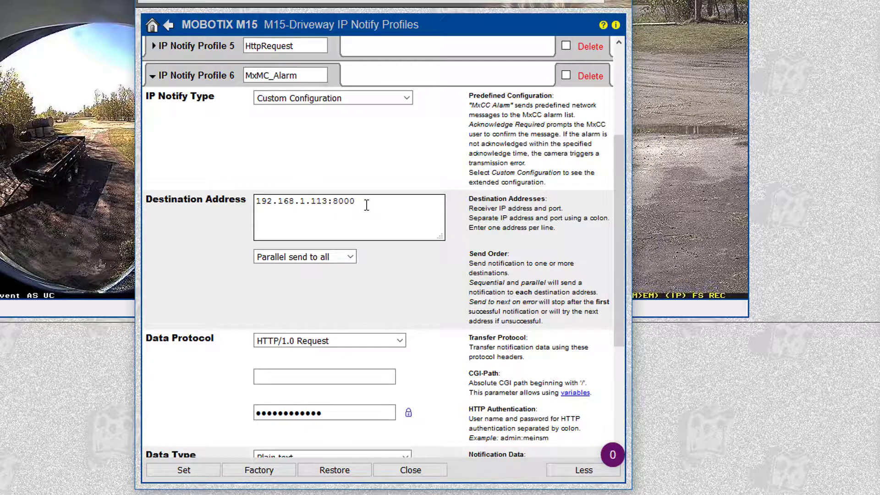
{"action": "triple_click", "coordinate": [367, 205]}
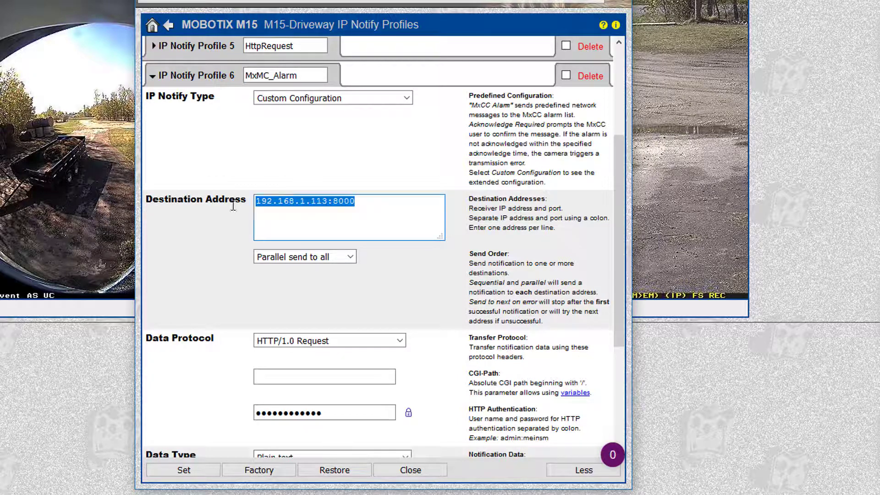
{"action": "left_click", "coordinate": [355, 217]}
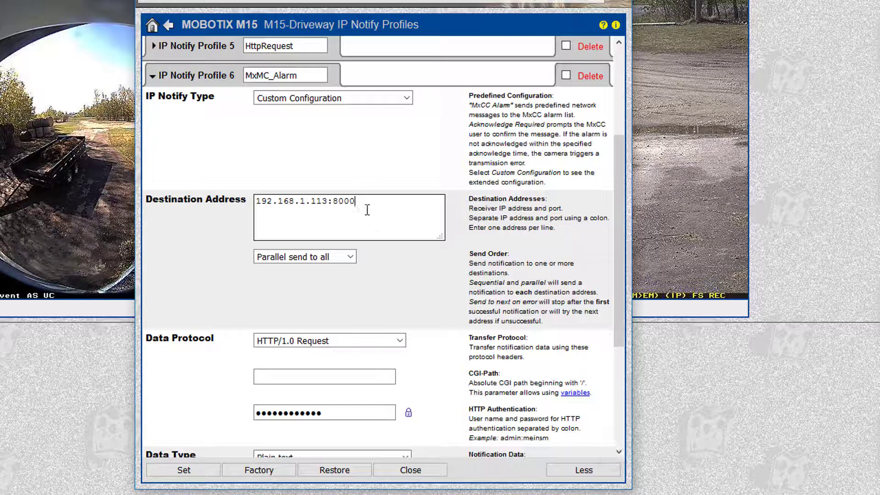
{"action": "left_click_drag", "start_coordinate": [334, 202], "coordinate": [377, 200]}
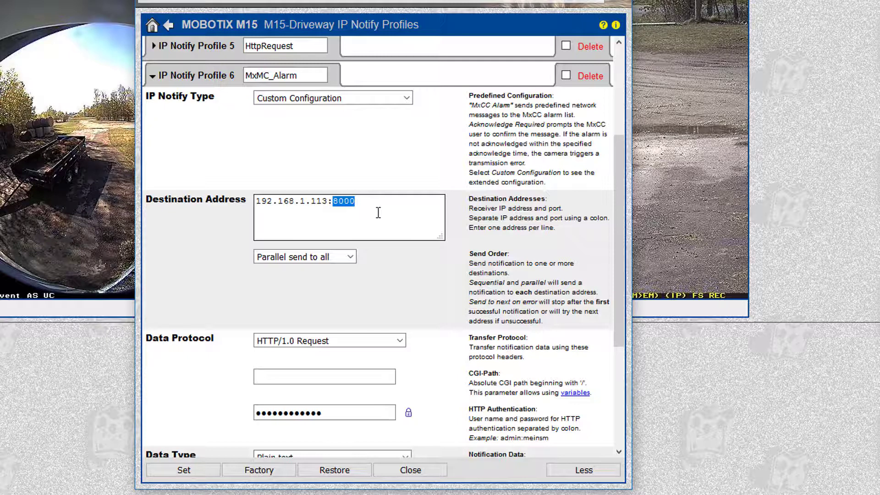
{"action": "left_click", "coordinate": [378, 213]}
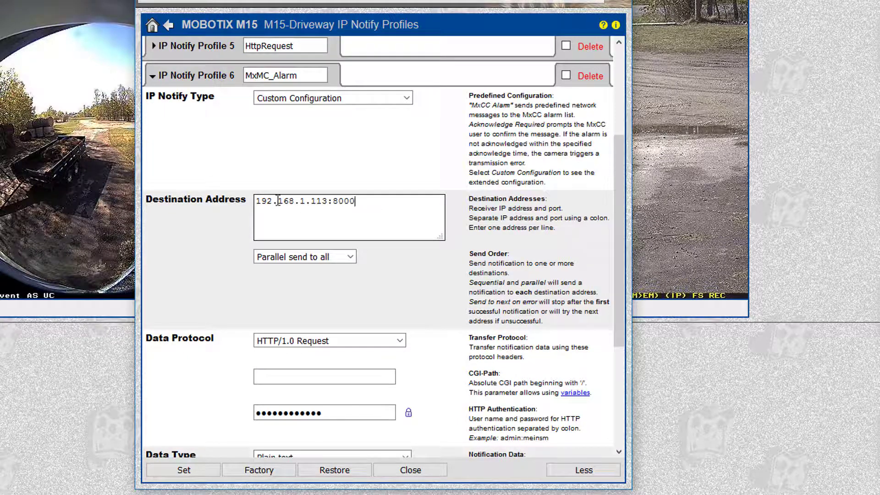
{"action": "scroll", "coordinate": [207, 241], "scroll_direction": "down", "scroll_amount": 3}
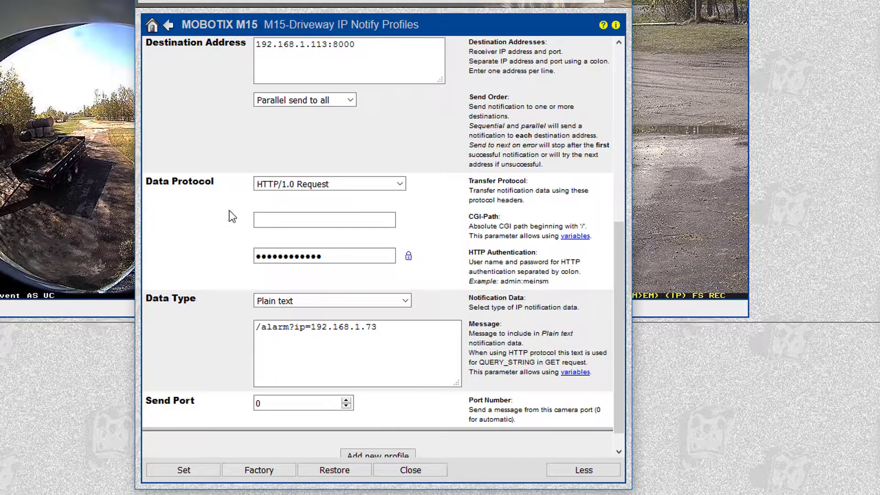
Reveal the MxMC_Alarm profile's stored HTTP Authentication credentials
{"action": "scroll", "coordinate": [221, 216], "scroll_direction": "down", "scroll_amount": 1}
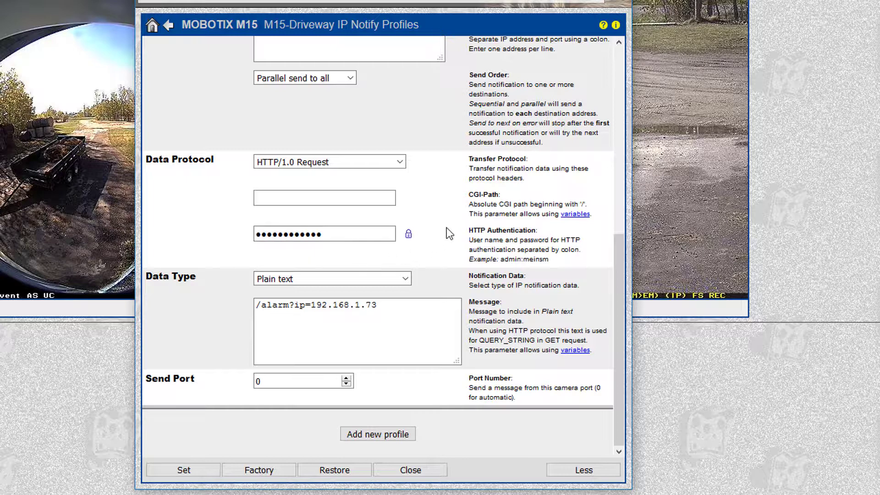
{"action": "left_click_drag", "start_coordinate": [468, 233], "coordinate": [545, 227]}
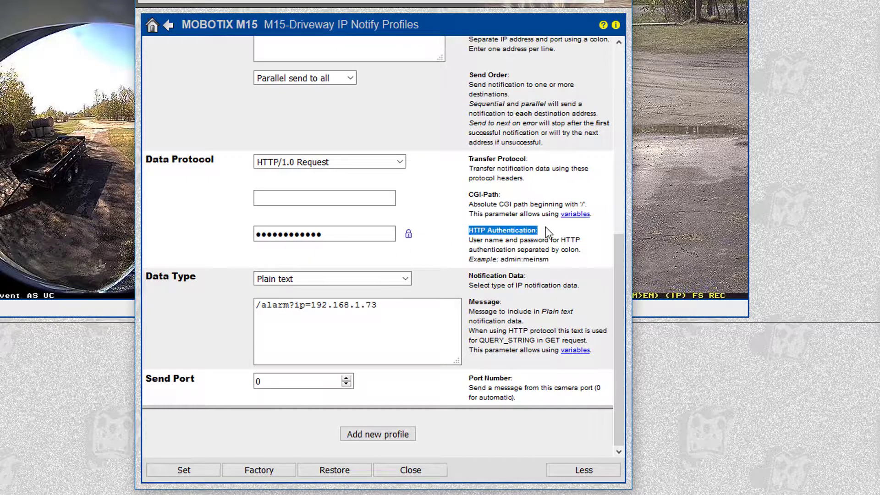
{"action": "left_click", "coordinate": [409, 235]}
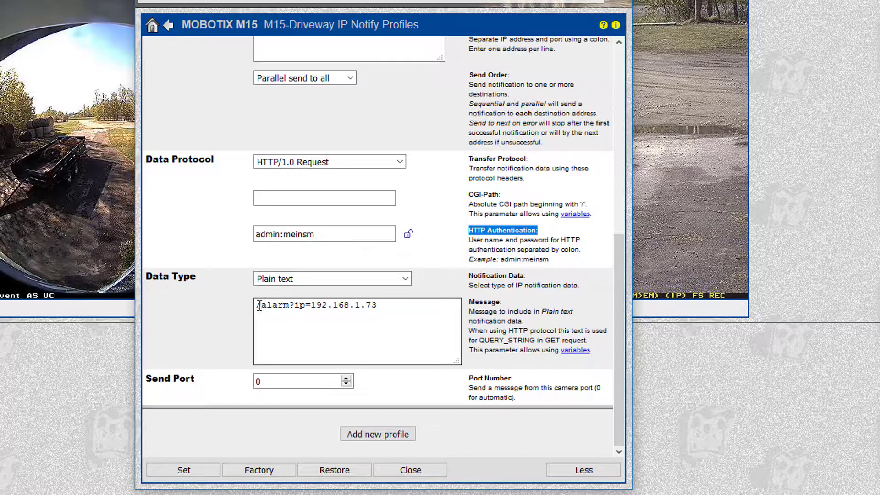
Review the alarm message /alarm?ip=192.168.1.73, then close the profile settings
{"action": "left_click_drag", "start_coordinate": [259, 305], "coordinate": [371, 321]}
{"action": "left_click", "coordinate": [301, 320]}
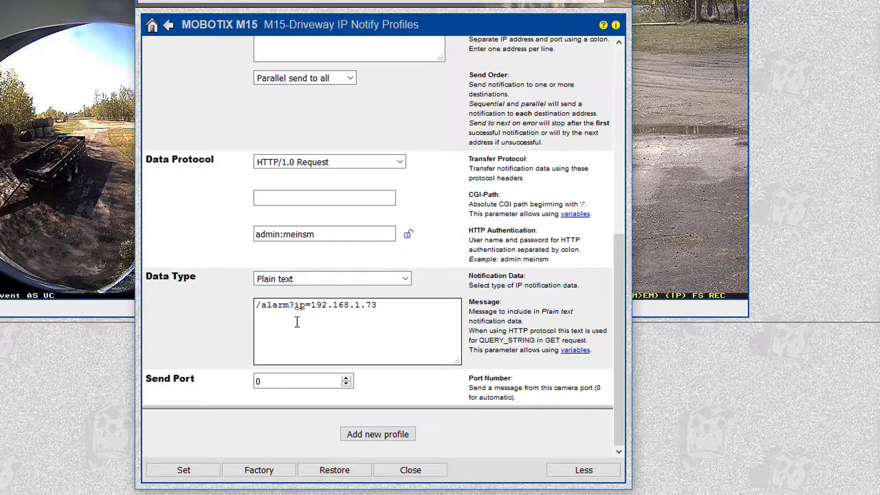
{"action": "left_click_drag", "start_coordinate": [297, 305], "coordinate": [388, 310]}
{"action": "left_click", "coordinate": [397, 314]}
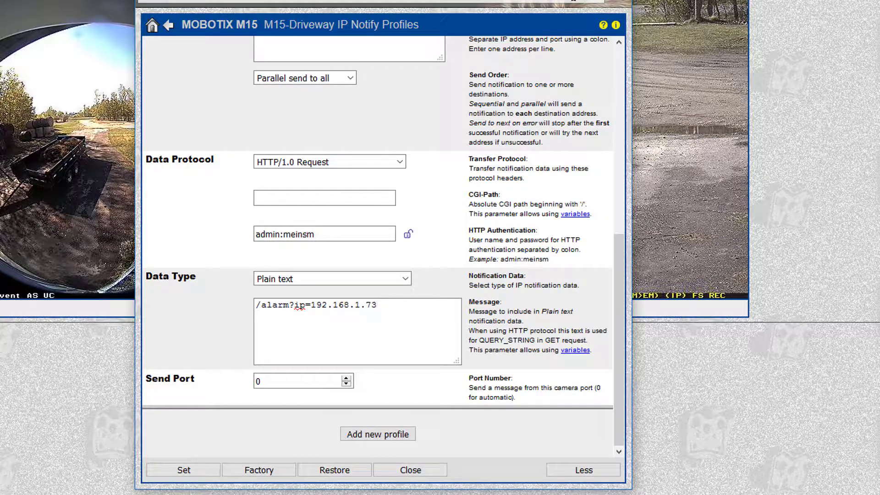
{"action": "left_click", "coordinate": [437, 476]}
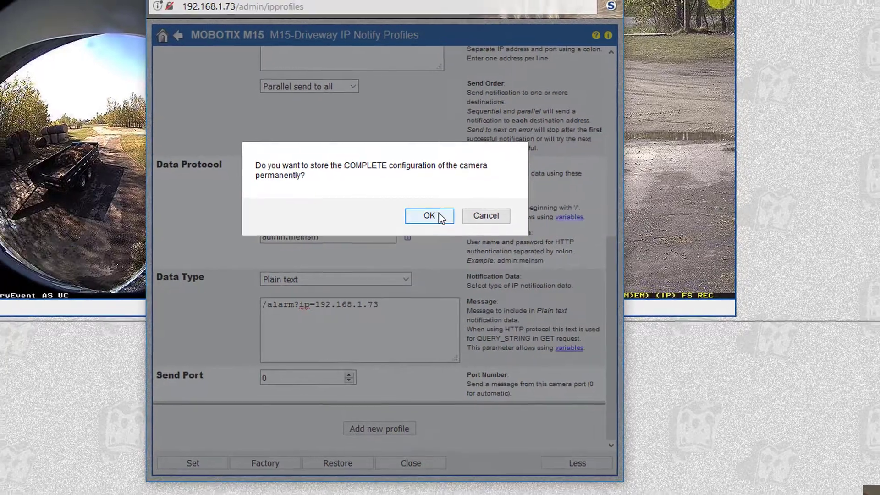
Confirm storing the complete camera configuration permanently, back on the M15-Driveway live view
{"action": "left_click", "coordinate": [439, 214]}
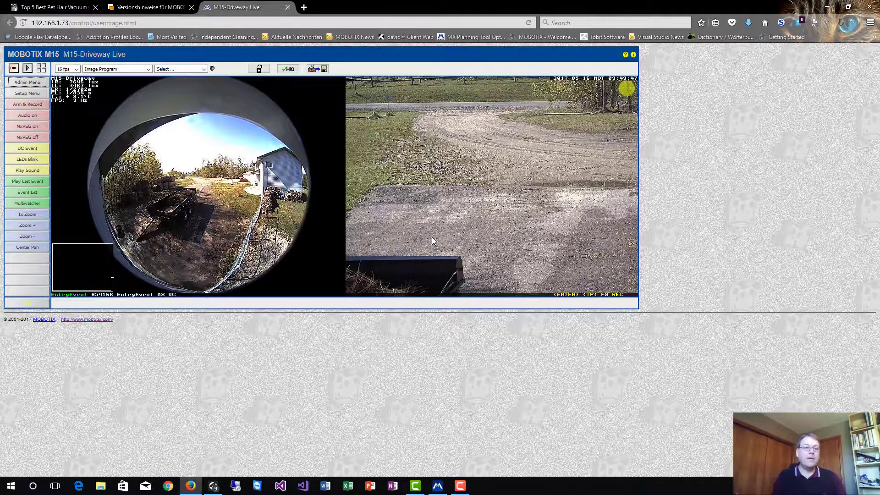
{"action": "left_click", "coordinate": [34, 94]}
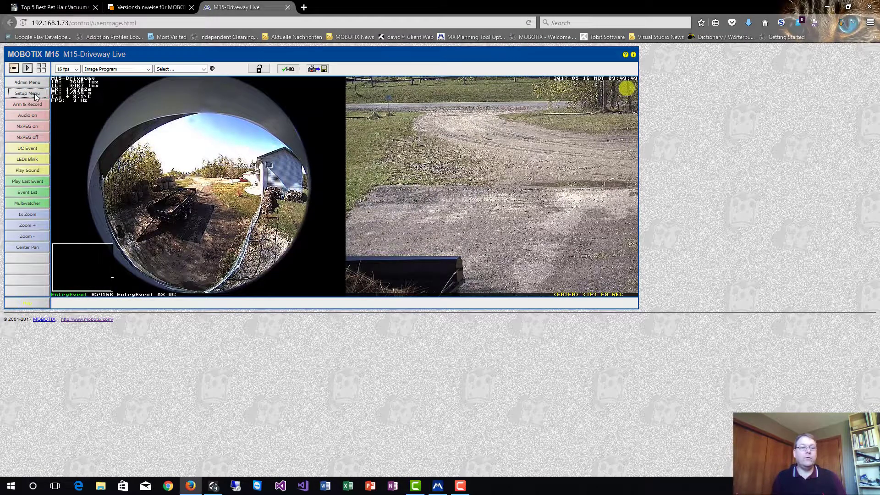
Open the MxMC_Alarm group's details from the camera's Action Group Overview
{"action": "left_click_drag", "start_coordinate": [182, 16], "coordinate": [391, 58]}
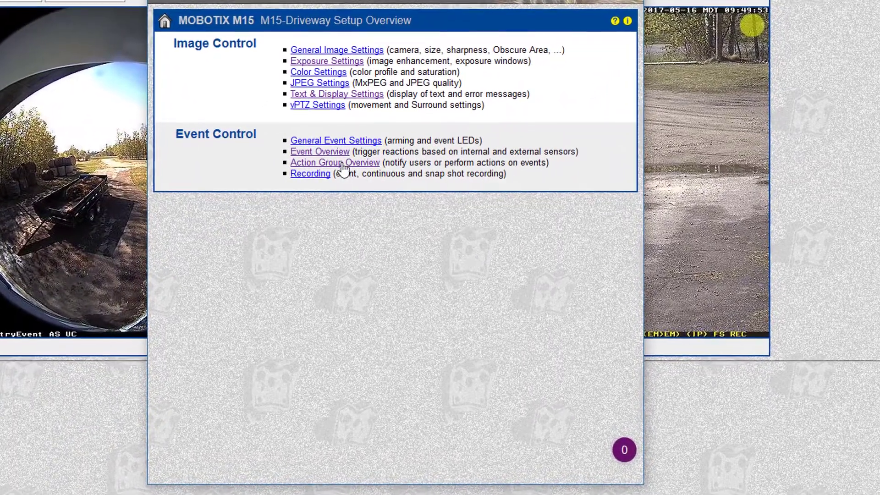
{"action": "left_click", "coordinate": [343, 168]}
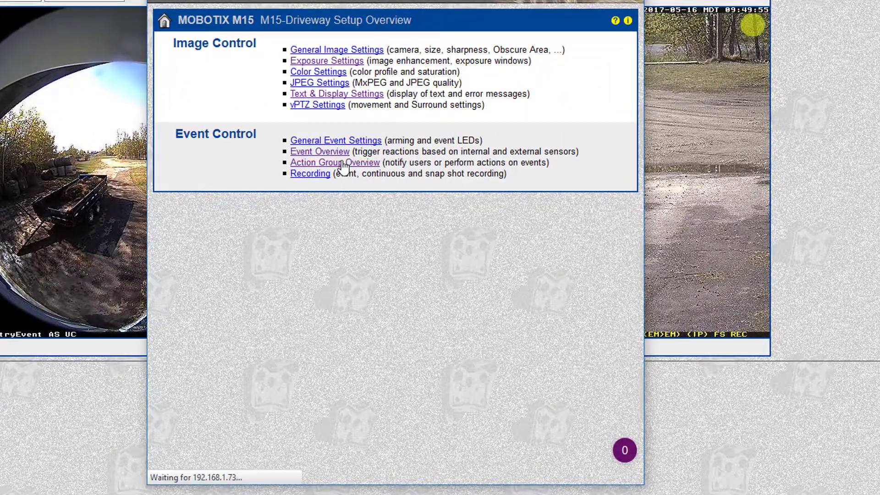
{"action": "left_click", "coordinate": [223, 150]}
{"action": "double_click", "coordinate": [223, 150]}
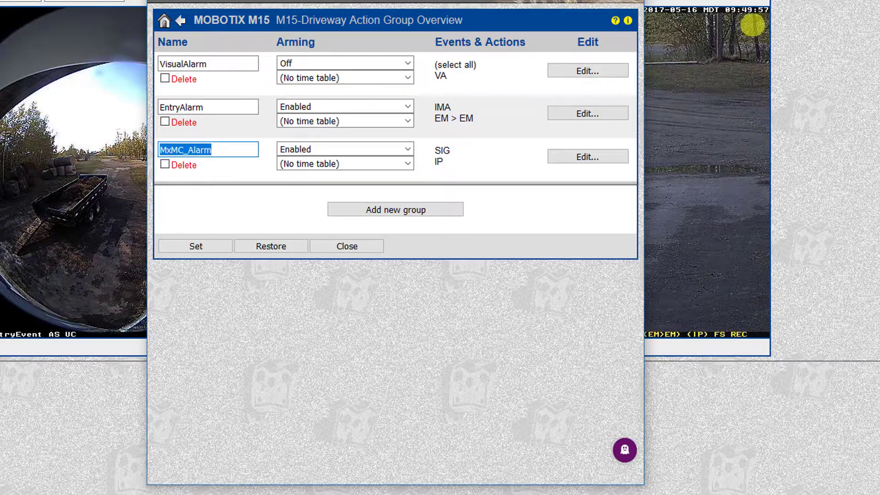
{"action": "left_click", "coordinate": [265, 161]}
{"action": "left_click", "coordinate": [579, 157]}
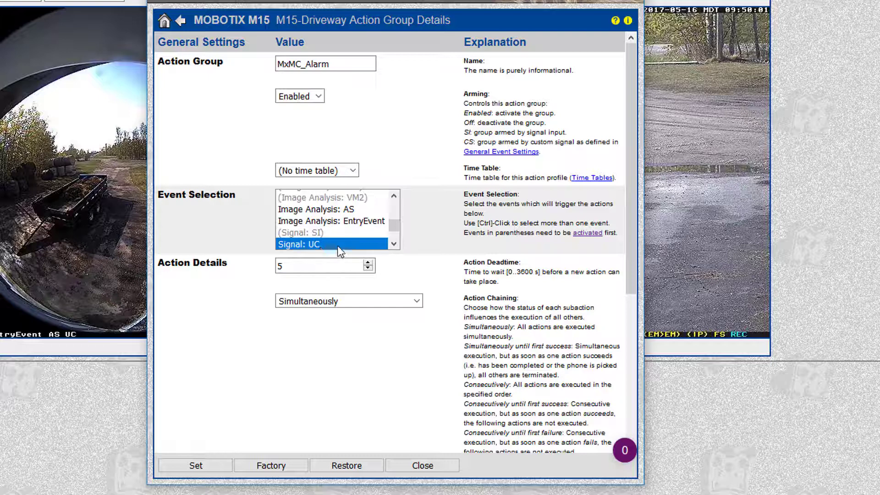
Keep MxMC_Alarm's Action 1 as IP Notify: MxMC_Alarm and close the group window
{"action": "scroll", "coordinate": [416, 258], "scroll_direction": "down", "scroll_amount": 5}
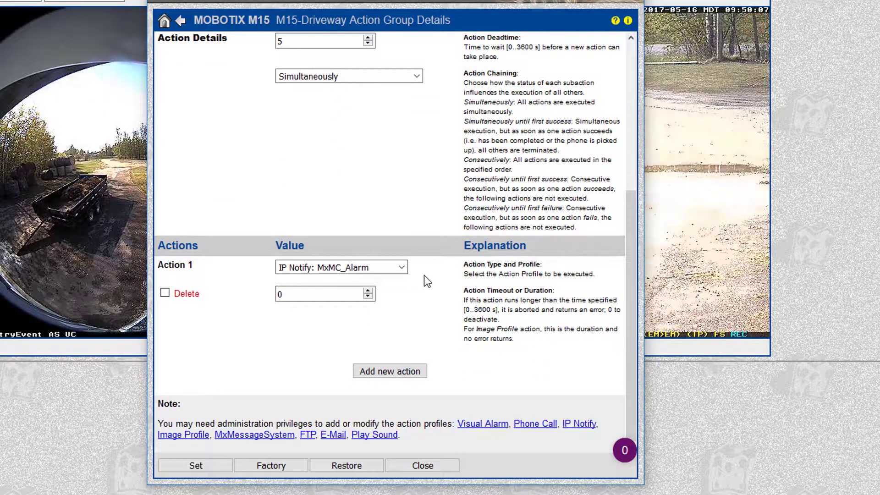
{"action": "left_click", "coordinate": [374, 265]}
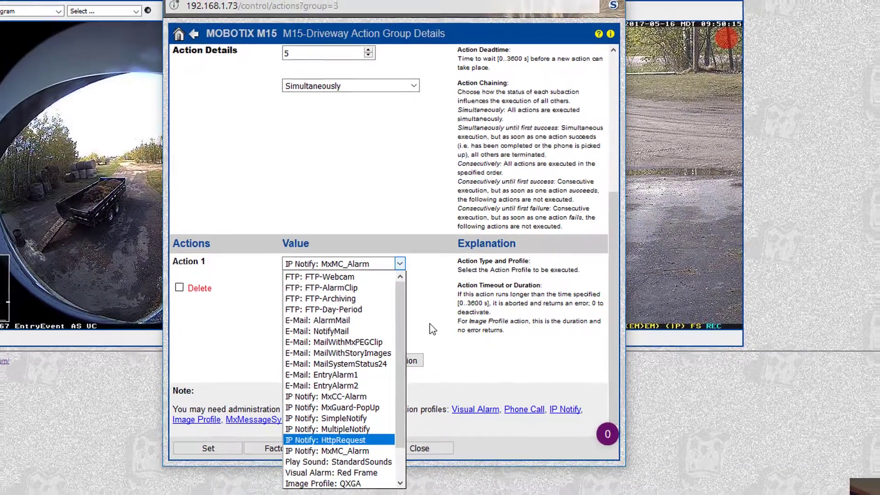
{"action": "left_click", "coordinate": [433, 329]}
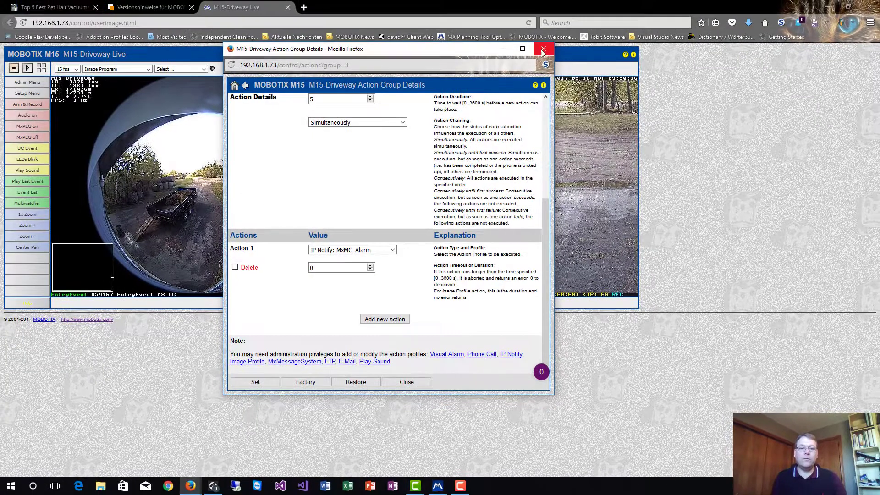
{"action": "left_click", "coordinate": [543, 49]}
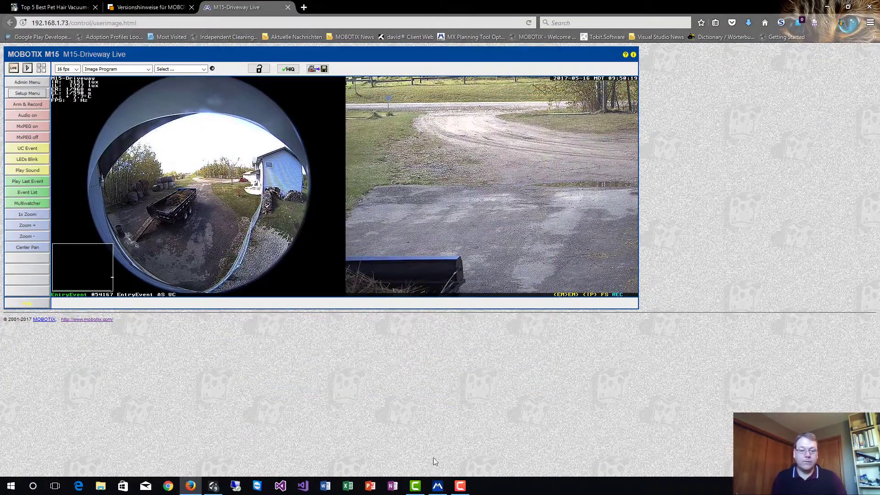
Bring MxManagementCenter to the front and open File > Preferences
{"action": "left_click", "coordinate": [438, 486]}
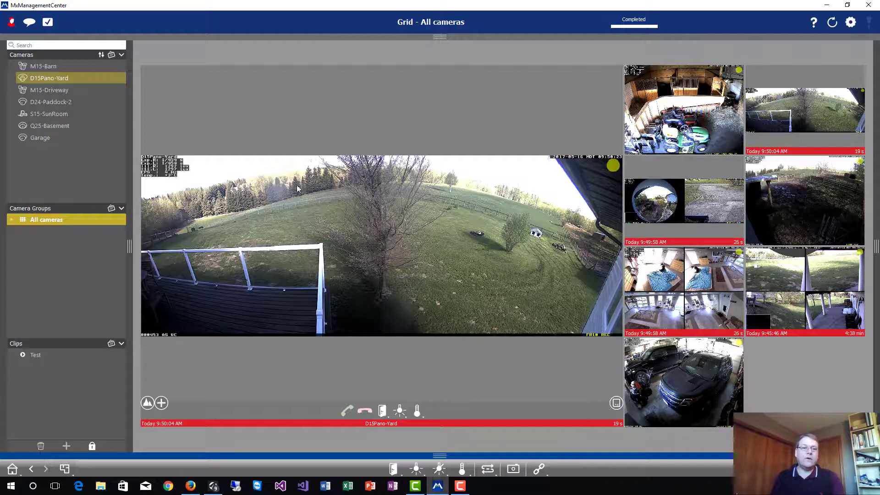
{"action": "key", "text": "alt"}
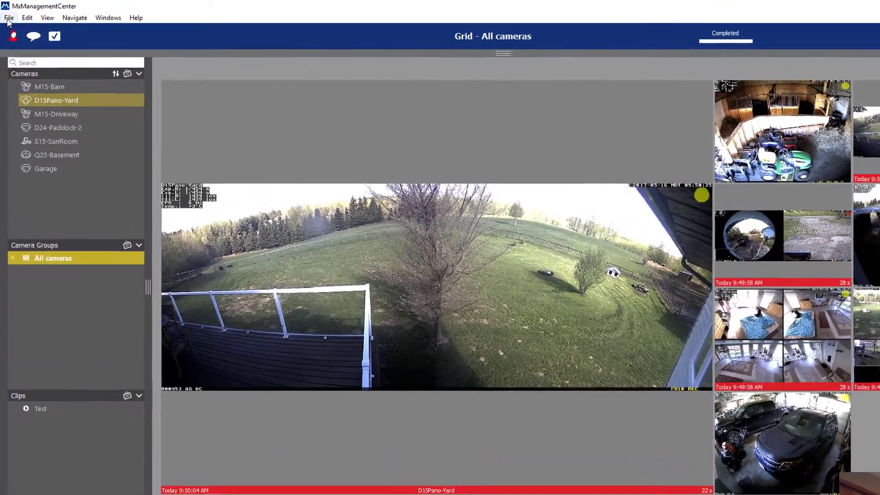
{"action": "left_click", "coordinate": [9, 18]}
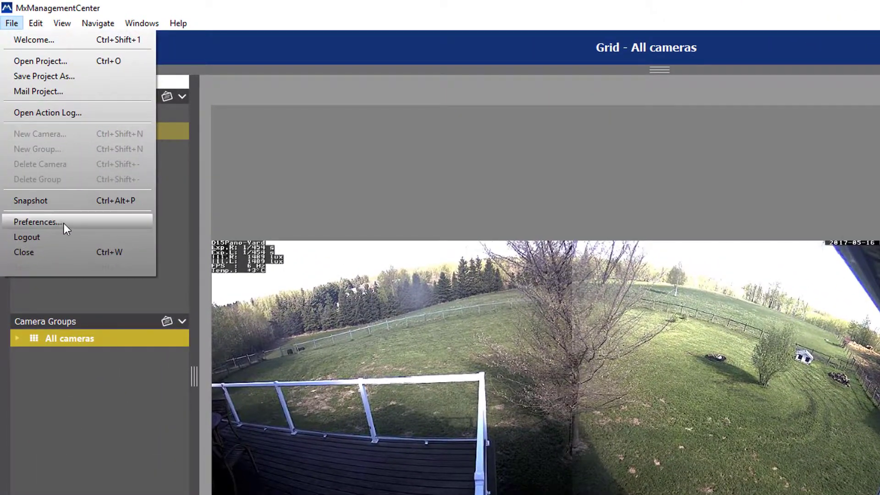
{"action": "left_click", "coordinate": [68, 224]}
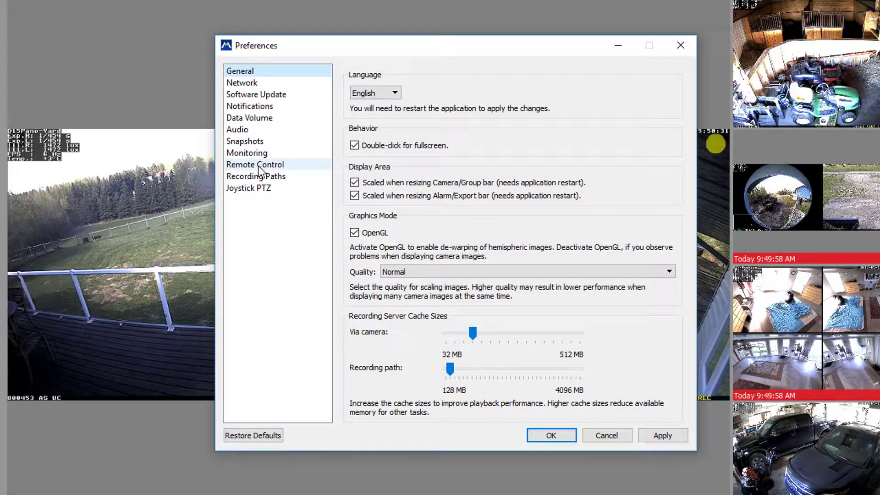
Enable Remote Control on port 8000, check its user name, then view the Audio and Monitoring pages
{"action": "left_click", "coordinate": [260, 166]}
{"action": "left_click", "coordinate": [353, 75]}
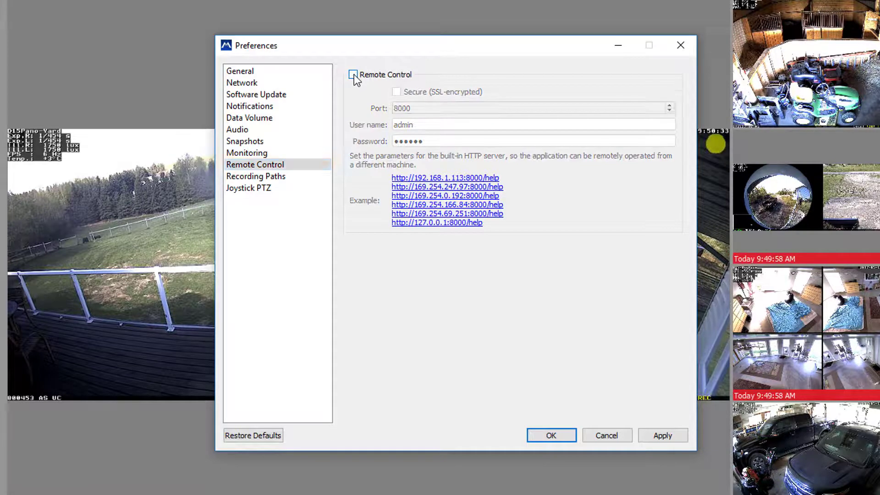
{"action": "left_click", "coordinate": [354, 76]}
{"action": "left_click_drag", "start_coordinate": [420, 108], "coordinate": [370, 109]}
{"action": "left_click", "coordinate": [369, 110]}
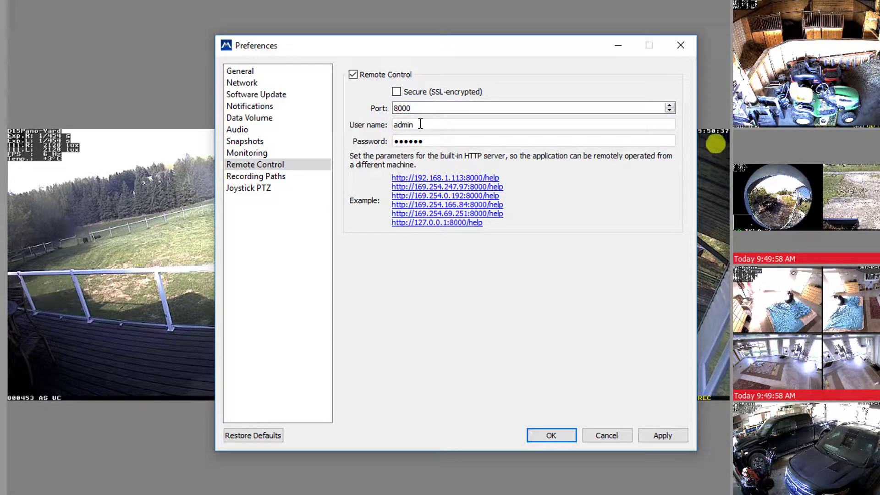
{"action": "left_click_drag", "start_coordinate": [425, 125], "coordinate": [392, 141]}
{"action": "left_click", "coordinate": [354, 139]}
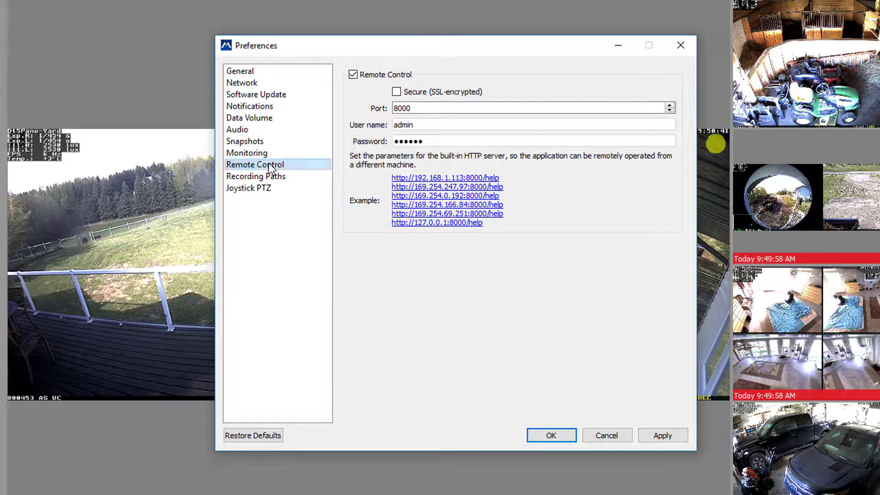
{"action": "left_click", "coordinate": [250, 130]}
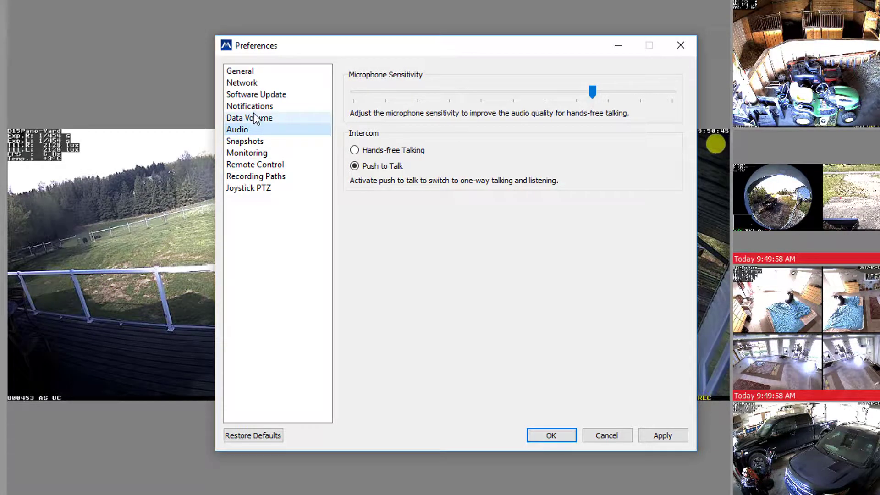
{"action": "left_click", "coordinate": [256, 153]}
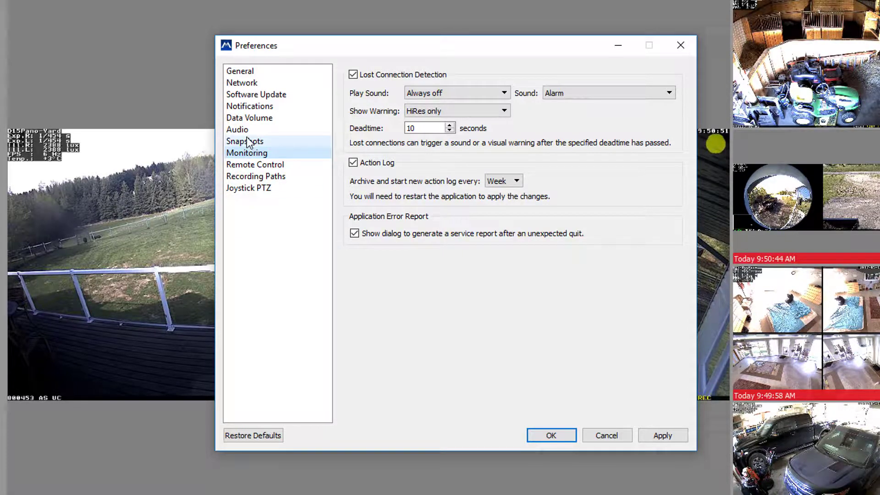
Set Alarm Notifications to Enabled with the Alarm sound and save the preferences
{"action": "left_click", "coordinate": [257, 106]}
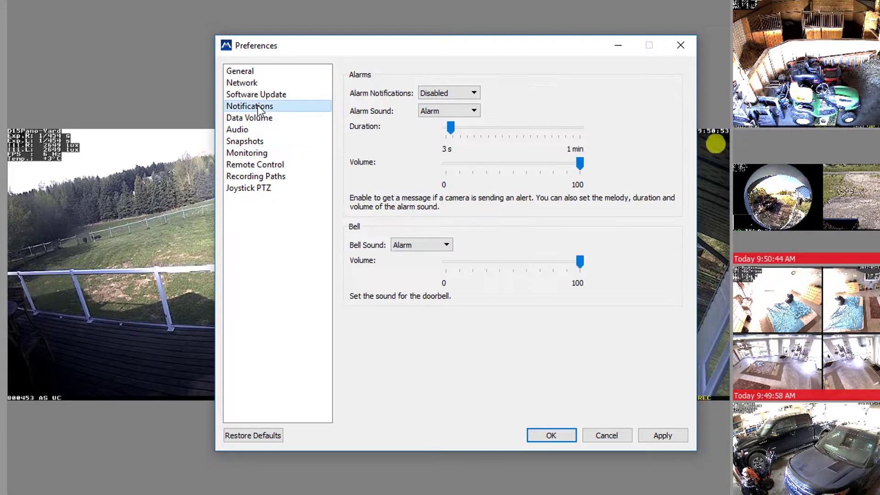
{"action": "left_click", "coordinate": [436, 94]}
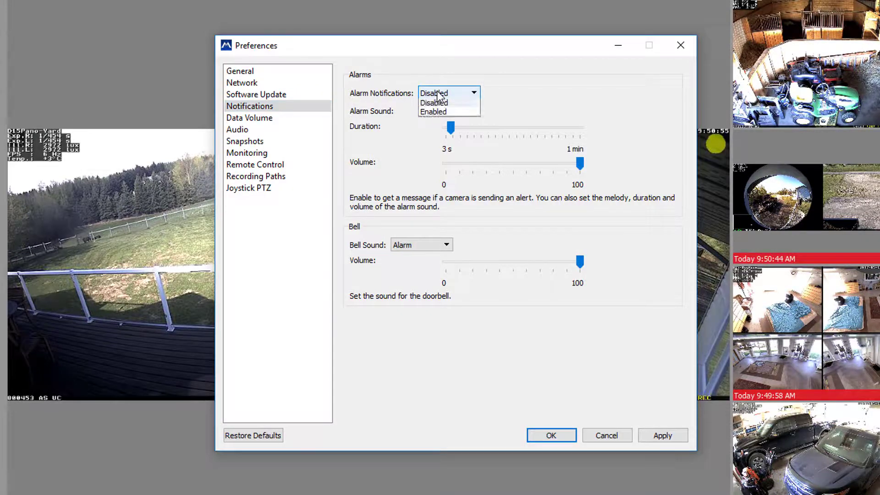
{"action": "left_click", "coordinate": [433, 111]}
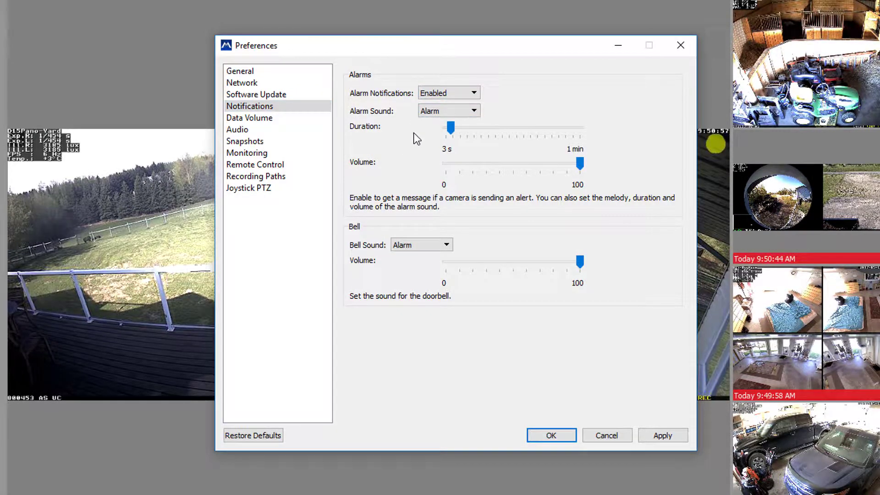
{"action": "left_click", "coordinate": [475, 112]}
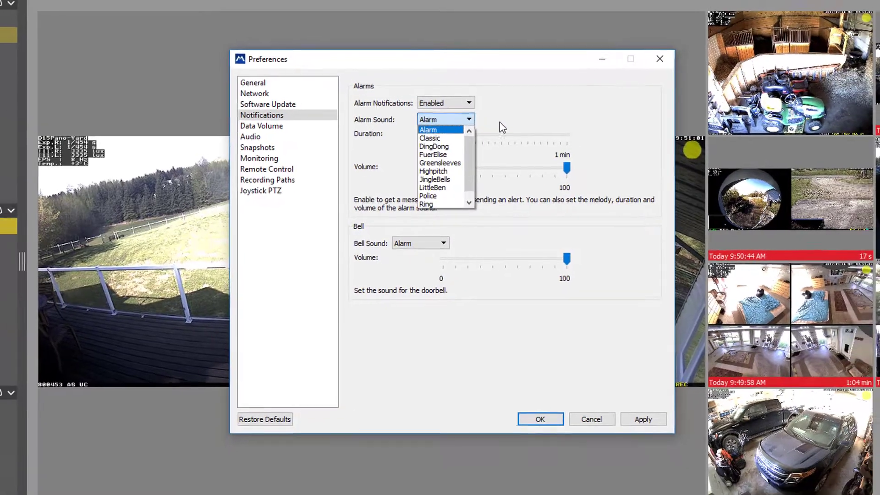
{"action": "left_click", "coordinate": [513, 117]}
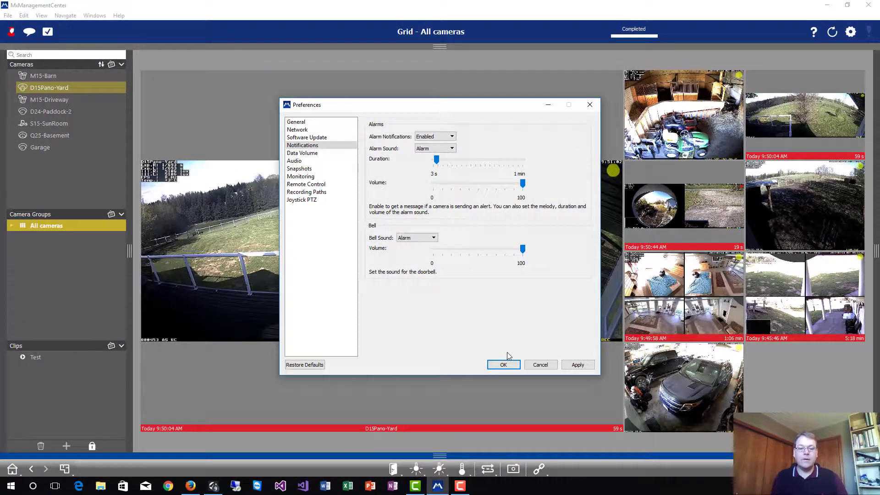
{"action": "left_click", "coordinate": [506, 369]}
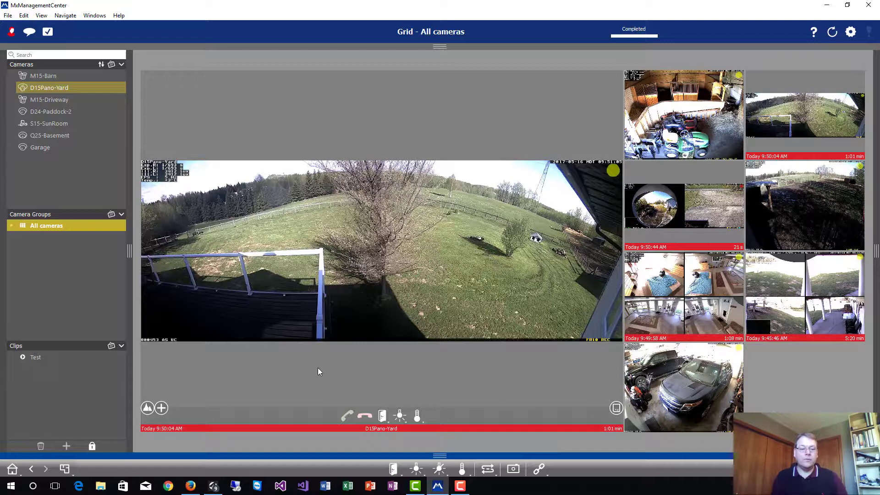
Check the Firefox camera page, then minimise MxManagementCenter to reveal it
{"action": "left_click", "coordinate": [191, 486]}
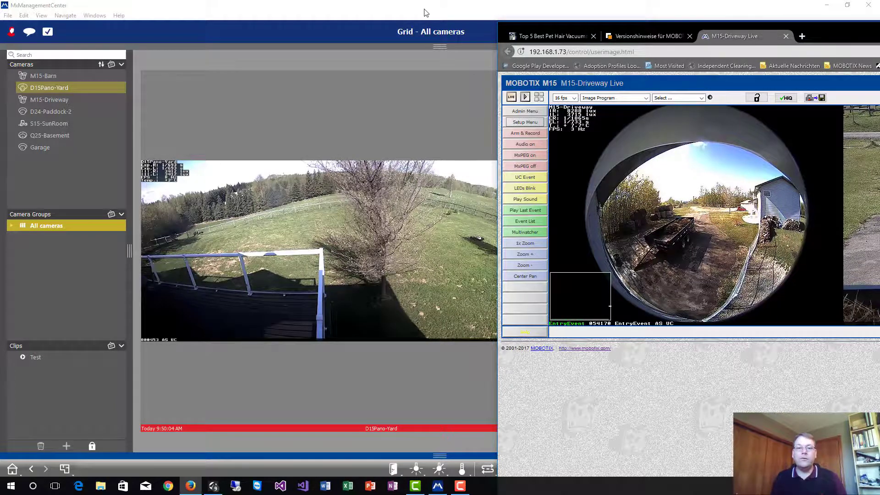
{"action": "left_click", "coordinate": [330, 5]}
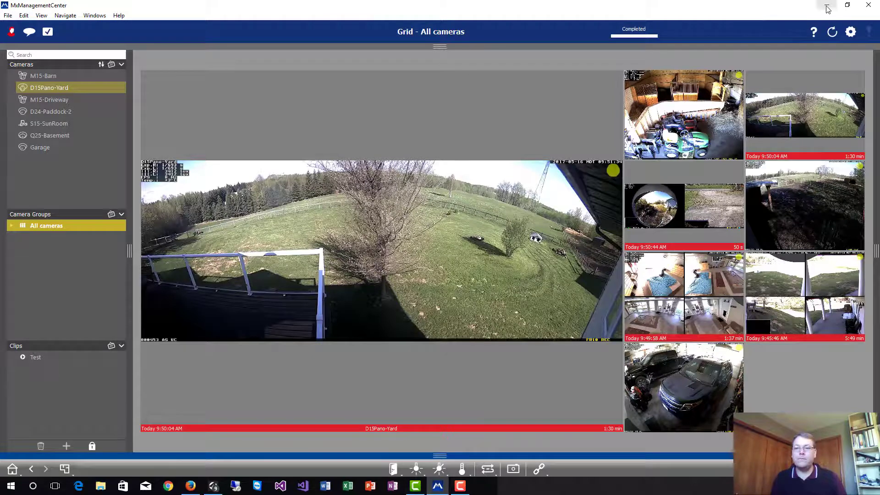
{"action": "left_click", "coordinate": [827, 6]}
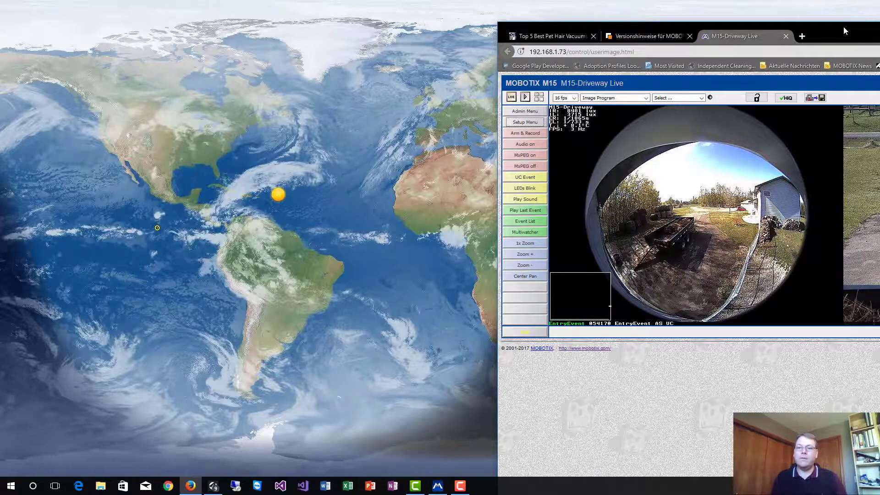
Fire the UC test event from the M15-Driveway camera page and switch back to MxMC
{"action": "left_click_drag", "start_coordinate": [843, 27], "coordinate": [454, 1]}
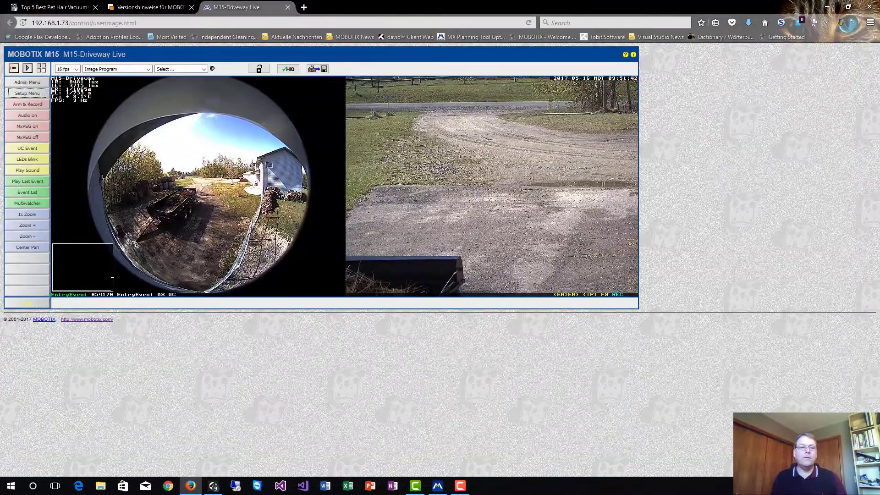
{"action": "left_click", "coordinate": [36, 150]}
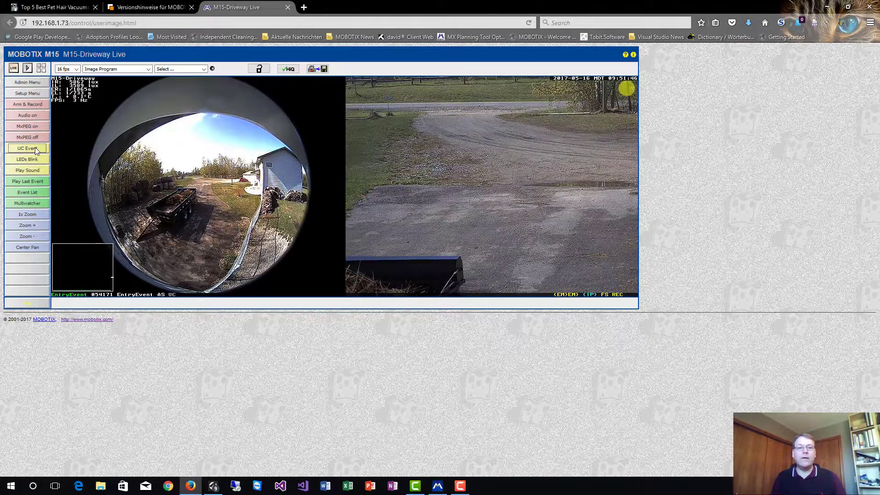
{"action": "key", "text": "alt+Tab"}
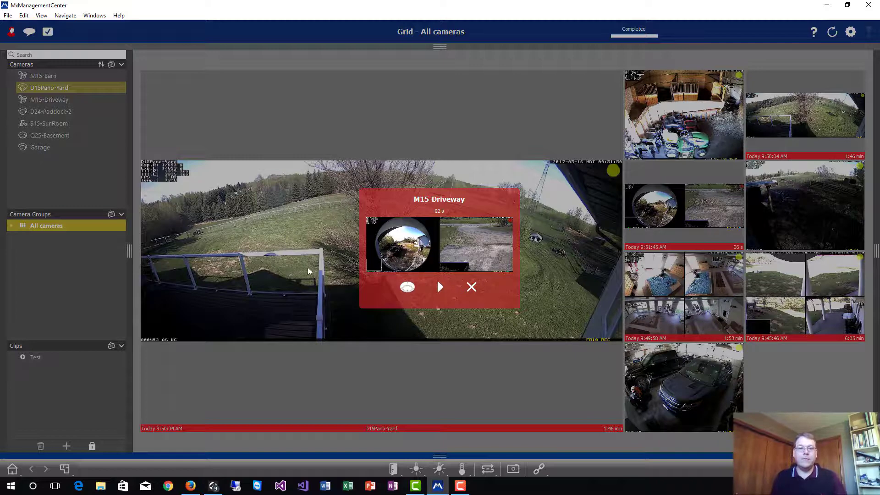
Open the alarming M15-Driveway camera in the main view and unlock the layout
{"action": "left_click", "coordinate": [407, 287]}
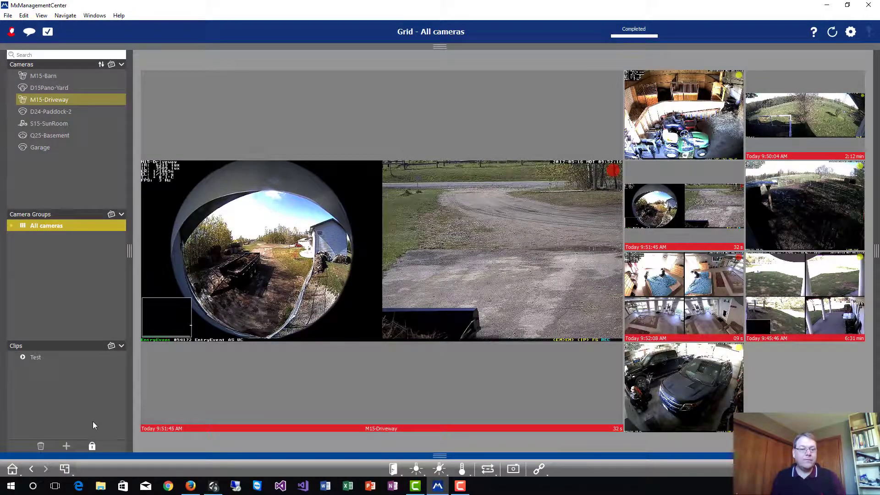
{"action": "left_click", "coordinate": [93, 447]}
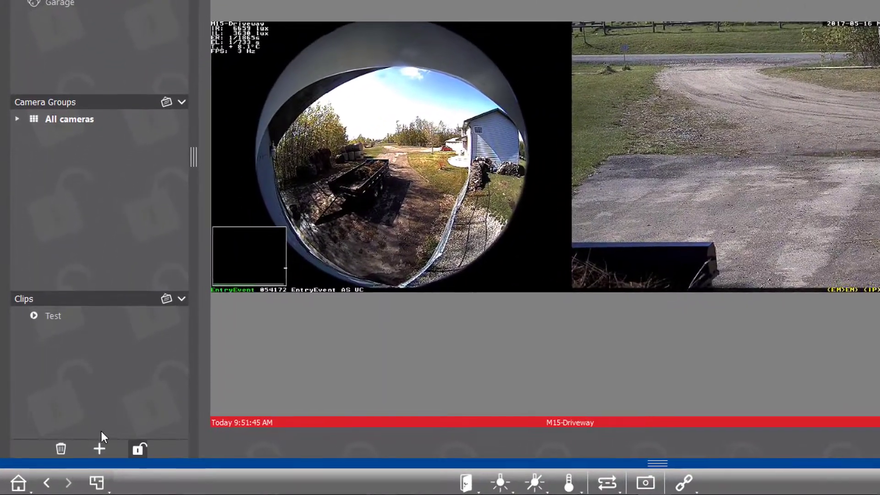
Create camera groups Level 1 and Level 2
{"action": "left_click", "coordinate": [99, 449]}
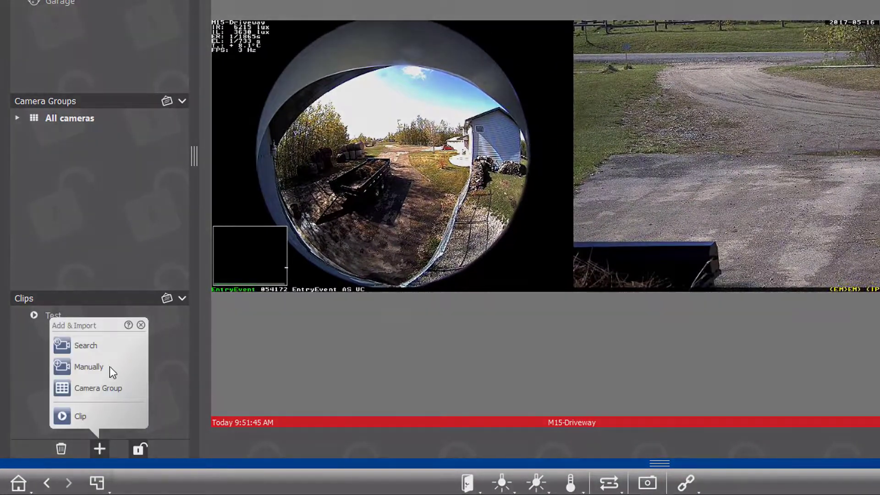
{"action": "left_click", "coordinate": [91, 389]}
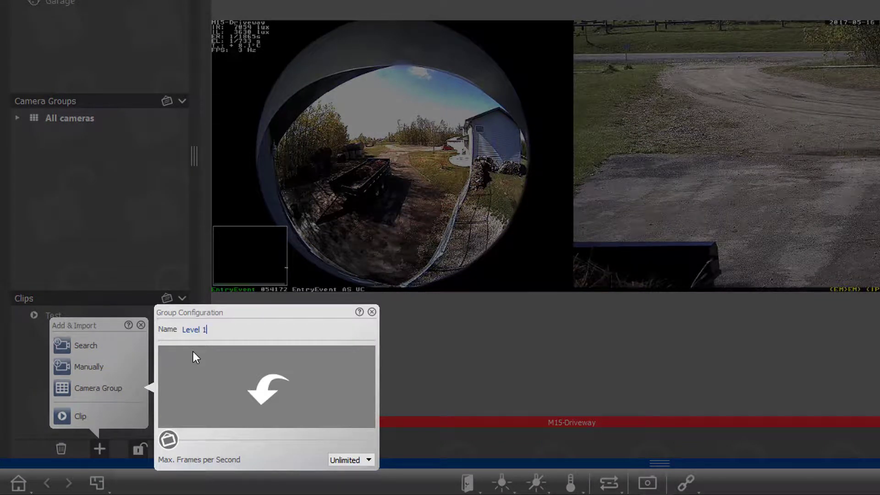
{"action": "left_click", "coordinate": [427, 359]}
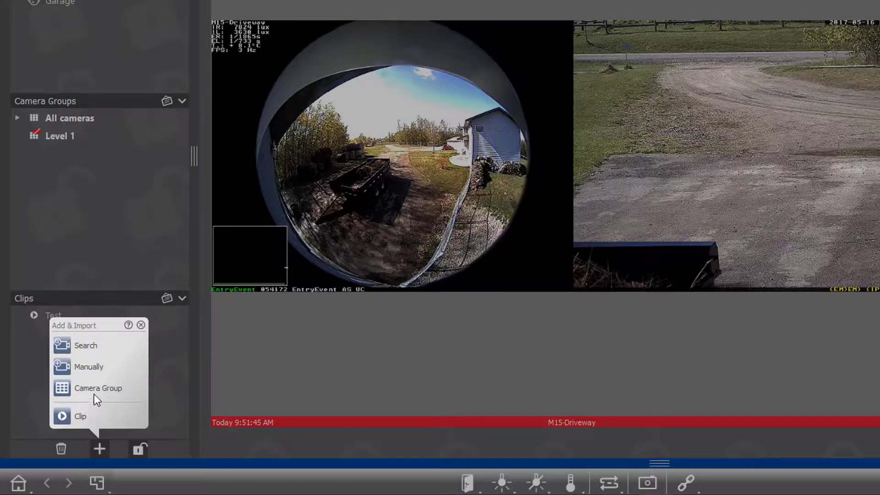
{"action": "left_click", "coordinate": [95, 388]}
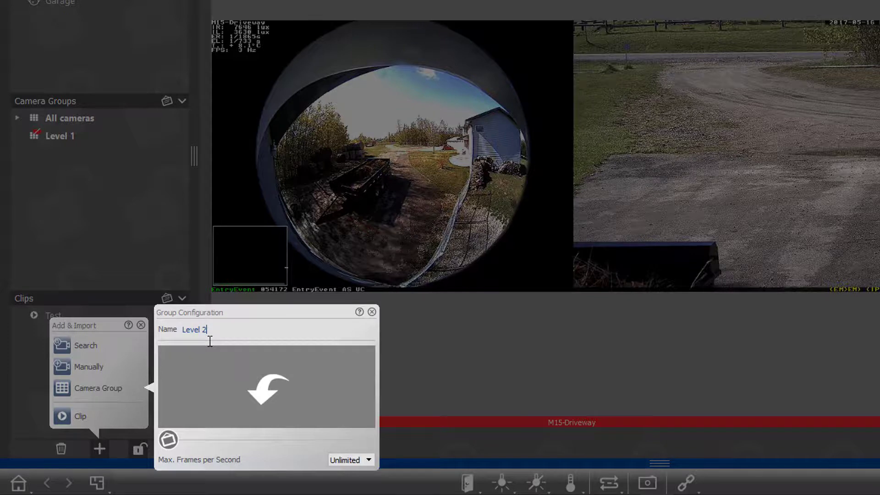
{"action": "left_click", "coordinate": [423, 359]}
Create a Level 3 camera group and nest Level 2 inside Level 1
{"action": "left_click", "coordinate": [103, 389]}
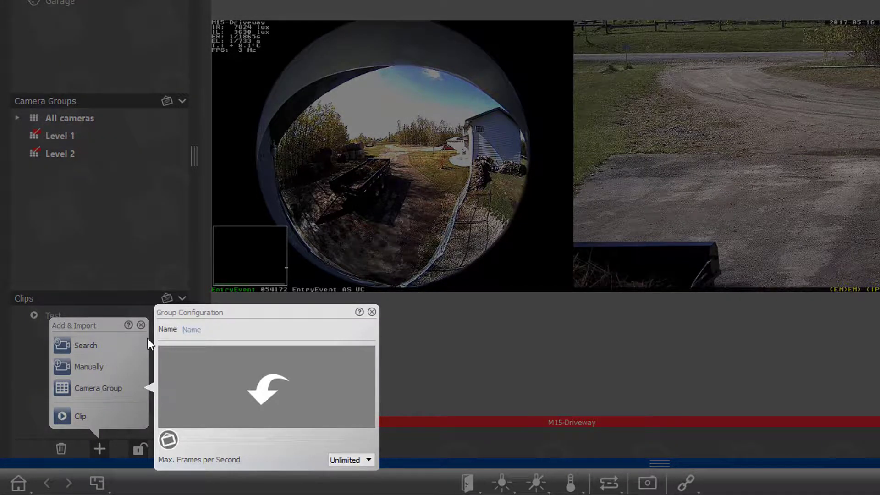
{"action": "type", "text": "Level 3"}
{"action": "left_click", "coordinate": [384, 339]}
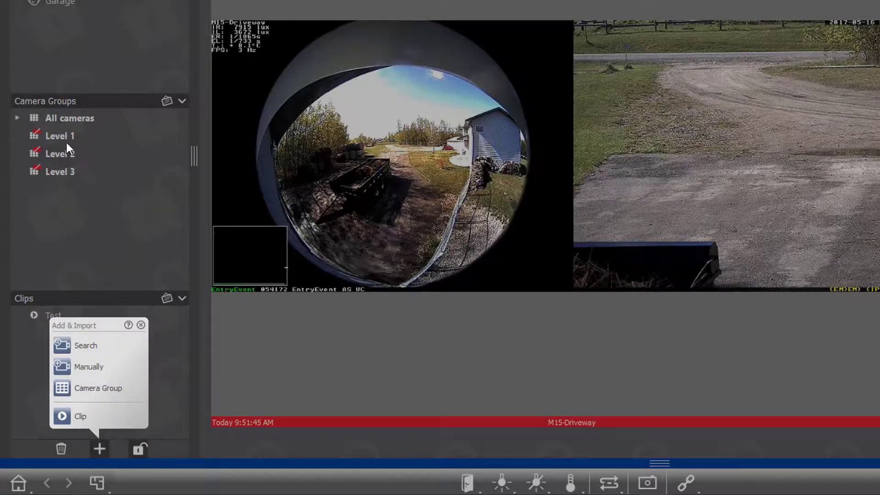
{"action": "left_click", "coordinate": [59, 155]}
{"action": "left_click_drag", "start_coordinate": [59, 155], "coordinate": [87, 156]}
Nest Level 3 inside Level 2, then add Garage to Level 3 and Q25-Basement to Level 2
{"action": "left_click", "coordinate": [17, 136]}
{"action": "left_click", "coordinate": [31, 154]}
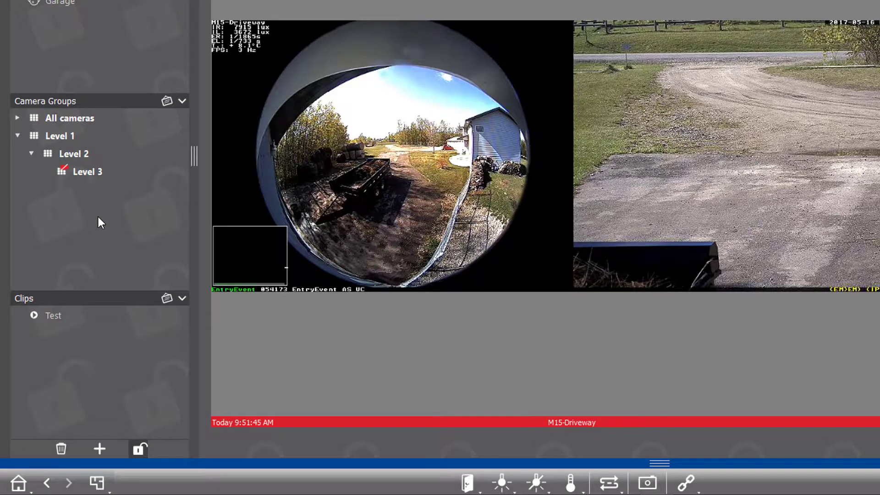
{"action": "mouse_move", "coordinate": [61, 2]}
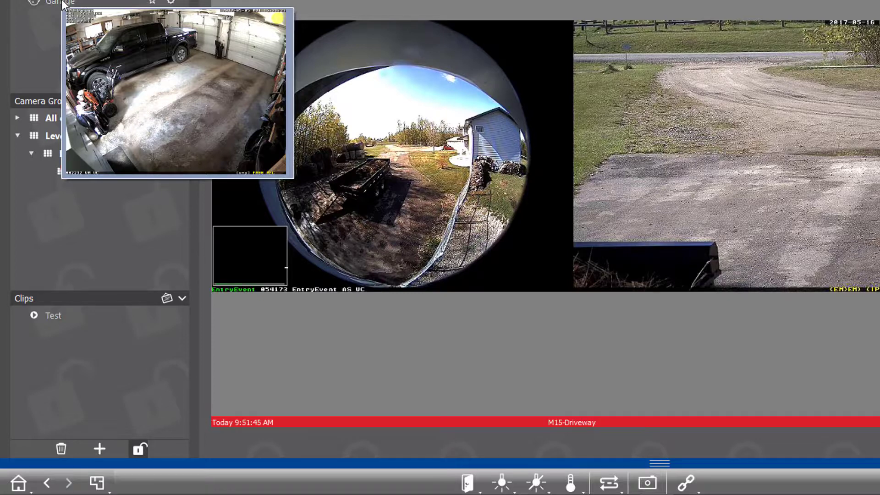
{"action": "left_click_drag", "start_coordinate": [62, 1], "coordinate": [83, 166]}
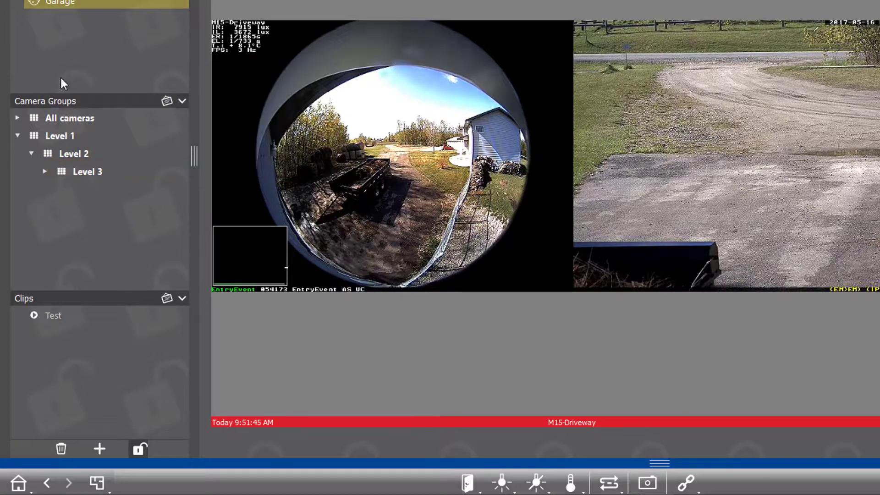
{"action": "left_click_drag", "start_coordinate": [55, 5], "coordinate": [82, 154]}
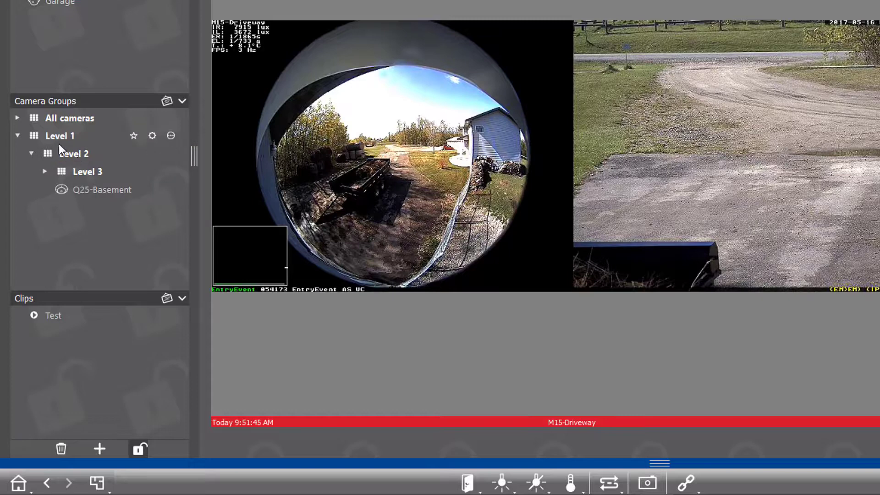
Collapse and re-expand Level 2 and Level 3 to confirm the Garage camera sits in Level 3
{"action": "left_click", "coordinate": [27, 154]}
{"action": "left_click", "coordinate": [30, 155]}
{"action": "left_click", "coordinate": [30, 156]}
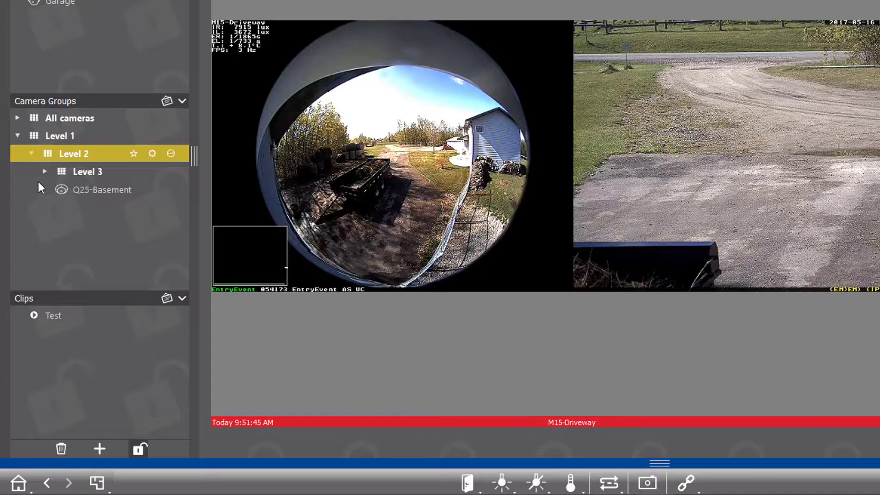
{"action": "left_click", "coordinate": [45, 171]}
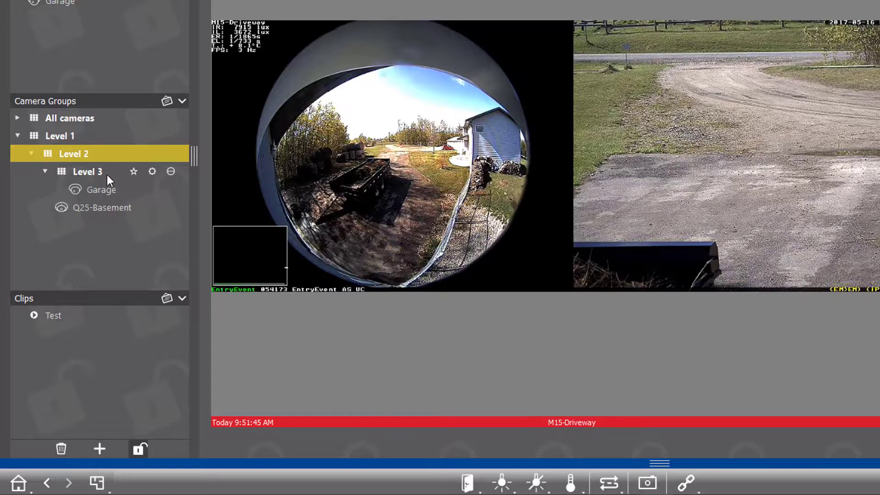